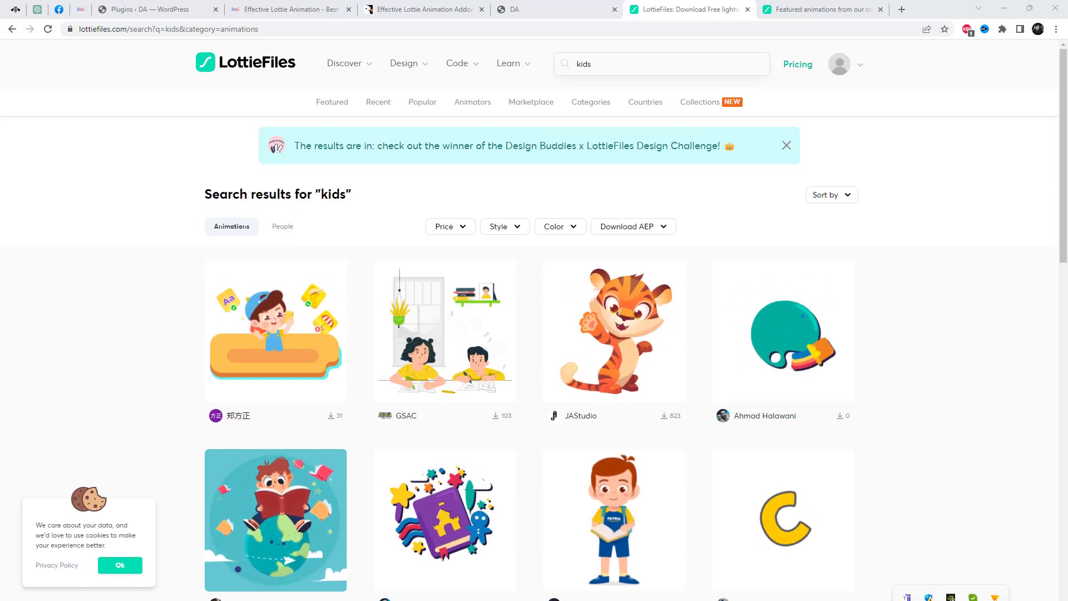
# Step: Copy the learning English animation's Lottie Animation URL
pyautogui.scroll(-6, 645, 467)
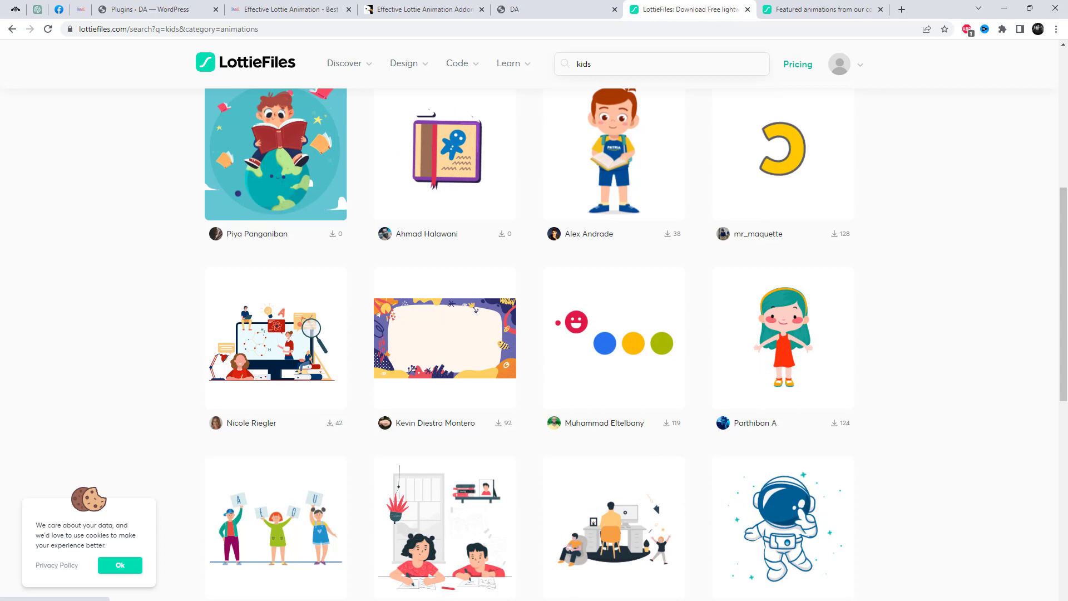
pyautogui.scroll(3, 917, 458)
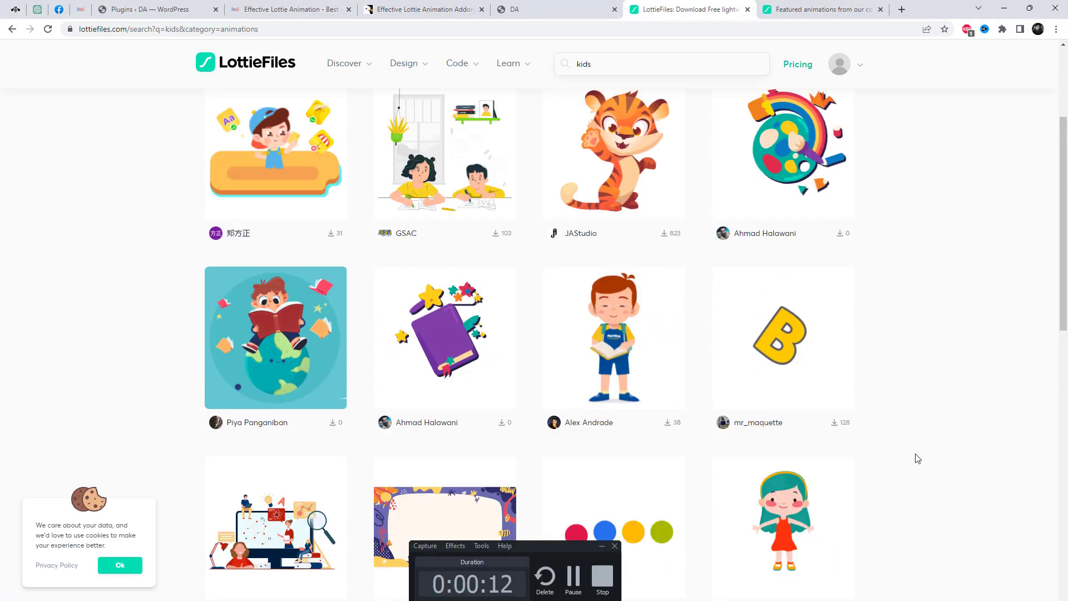
pyautogui.scroll(2, 918, 458)
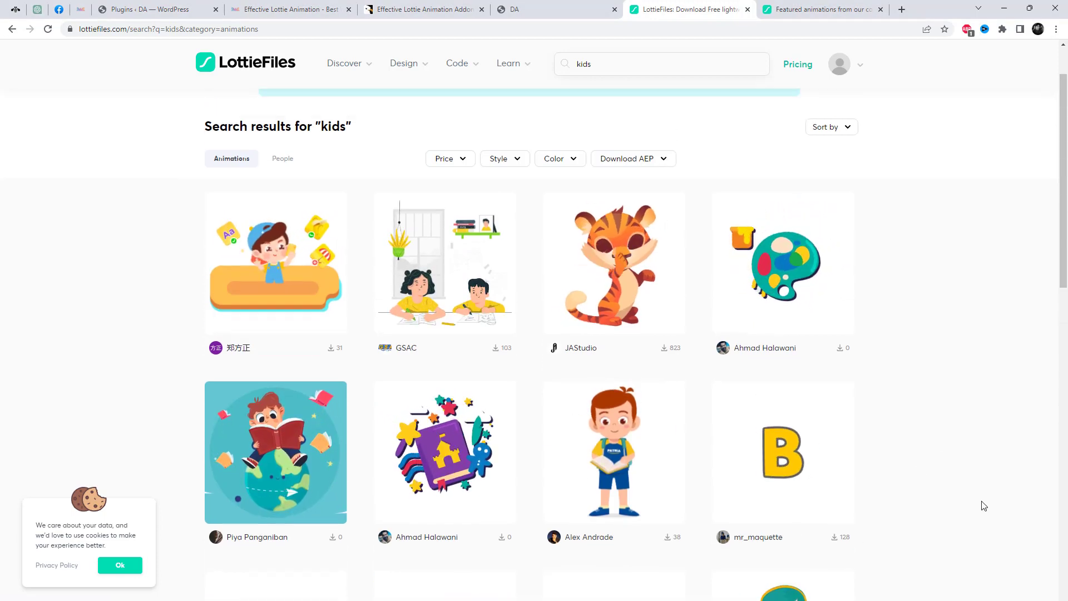
pyautogui.scroll(2, 983, 505)
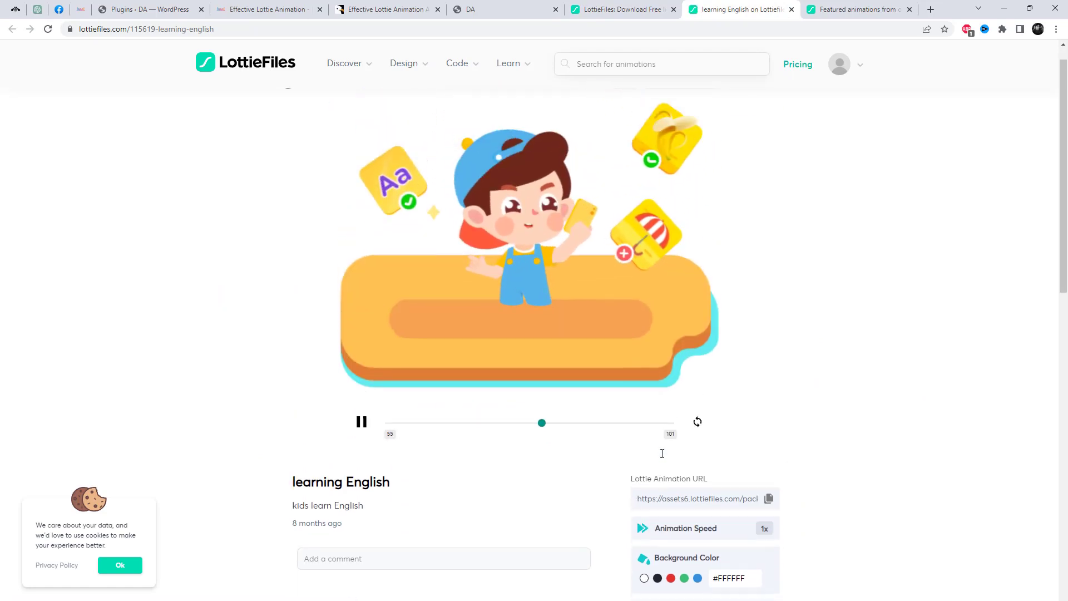
pyautogui.scroll(2, 723, 472)
pyautogui.click(763, 527)
# Step: Page through the kids search results from page 2 to page 4
pyautogui.hotkey('ctrl', 'shift', 'Tab')
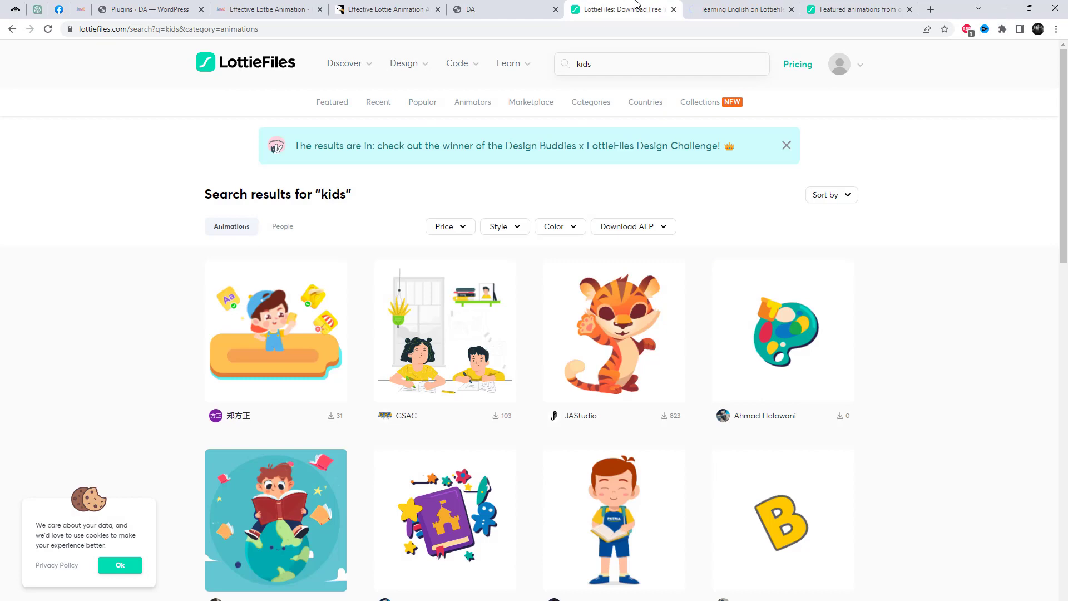
pyautogui.scroll(-6, 930, 412)
pyautogui.scroll(-3, 928, 413)
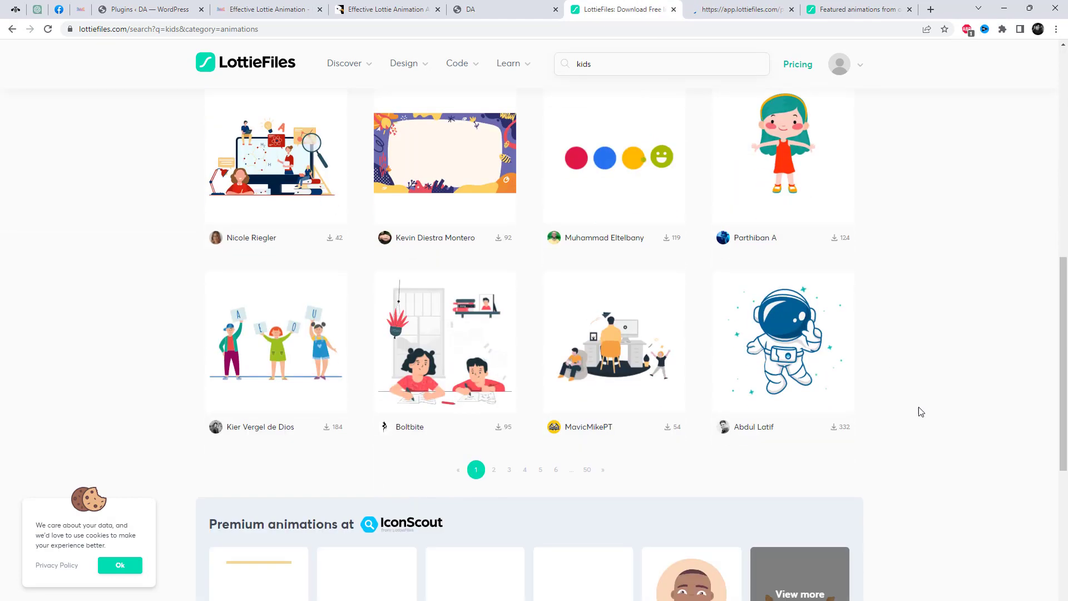
pyautogui.click(494, 470)
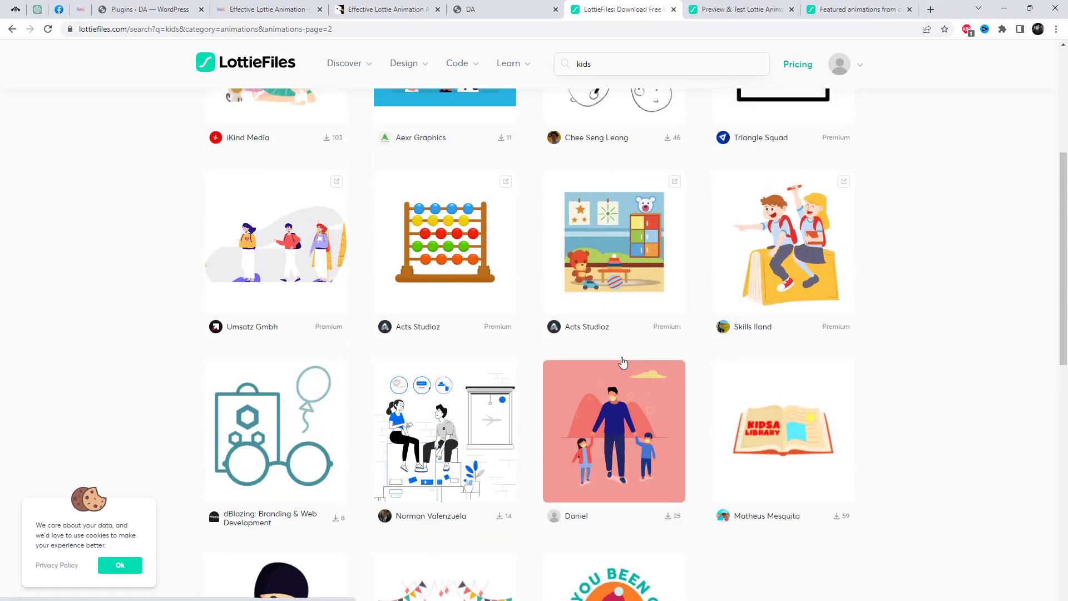
pyautogui.scroll(-5, 619, 362)
pyautogui.click(510, 475)
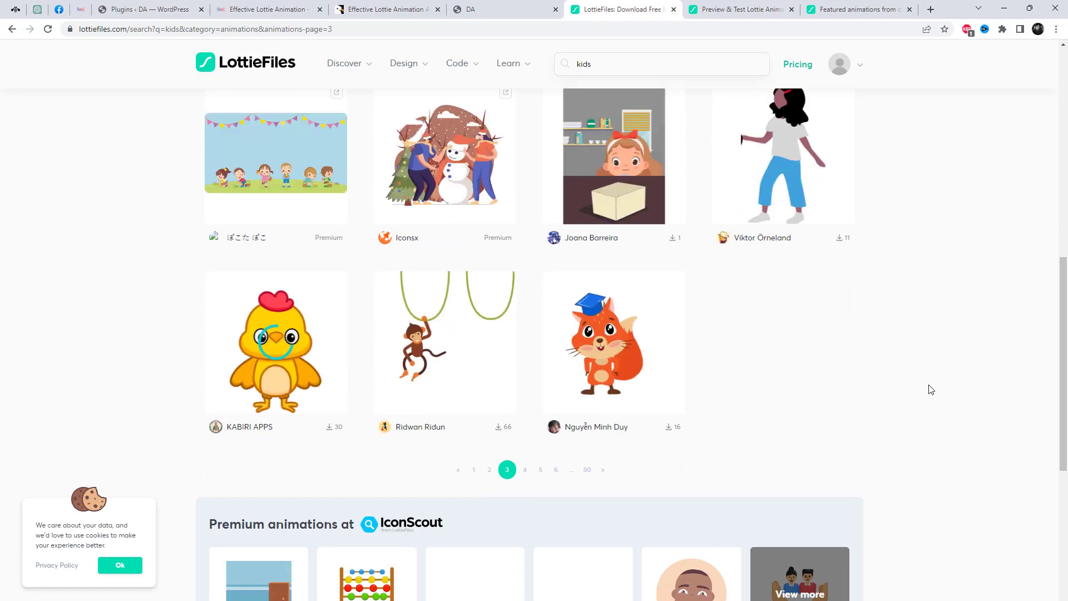
pyautogui.scroll(3, 927, 389)
pyautogui.scroll(6, 914, 390)
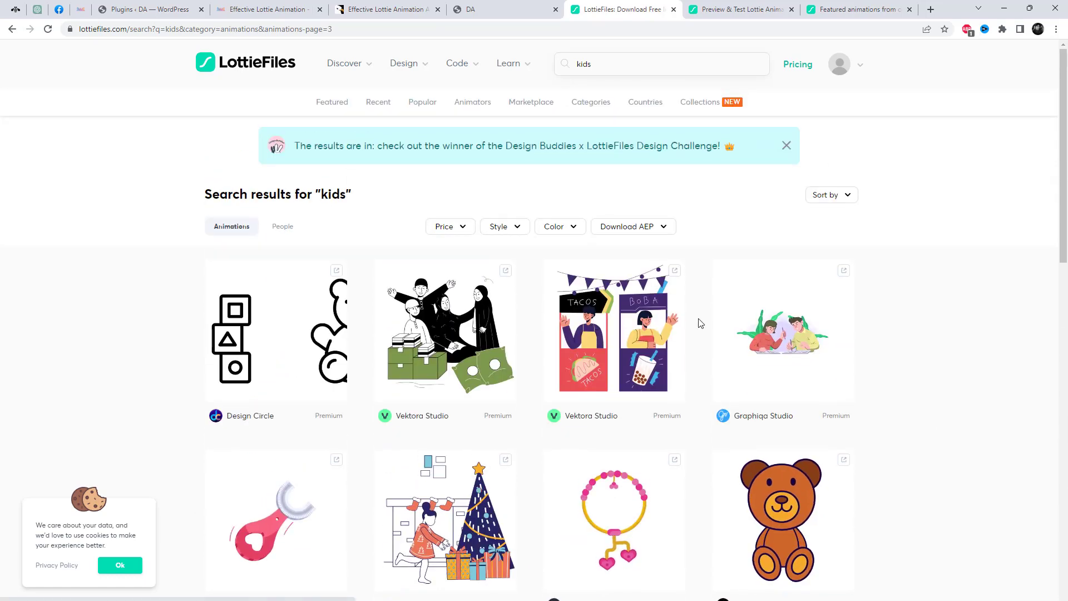
pyautogui.scroll(-8, 831, 347)
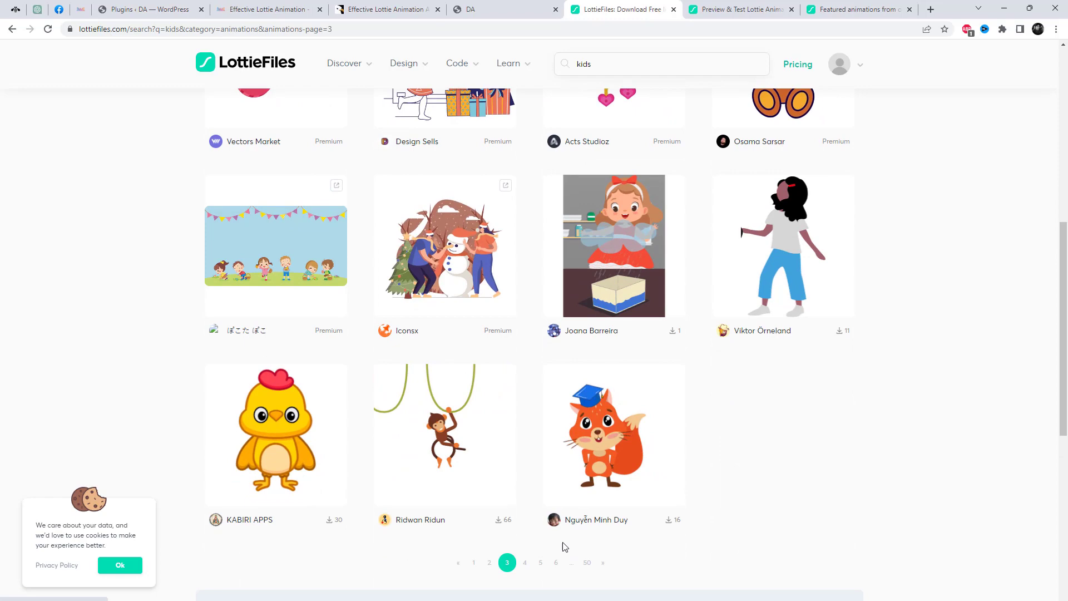
pyautogui.click(524, 563)
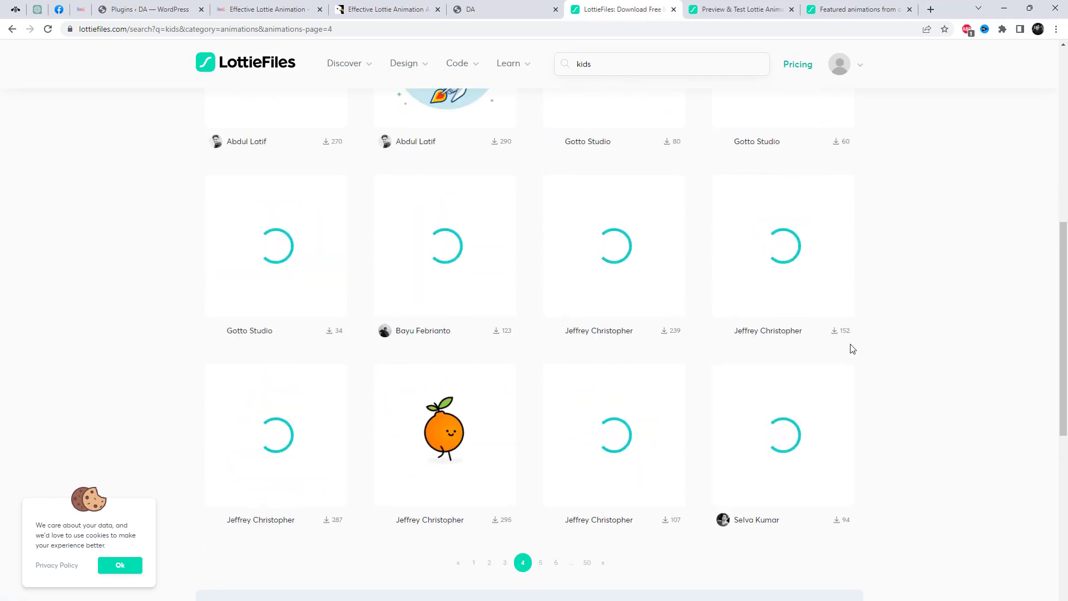
pyautogui.scroll(5, 914, 339)
pyautogui.scroll(4, 915, 339)
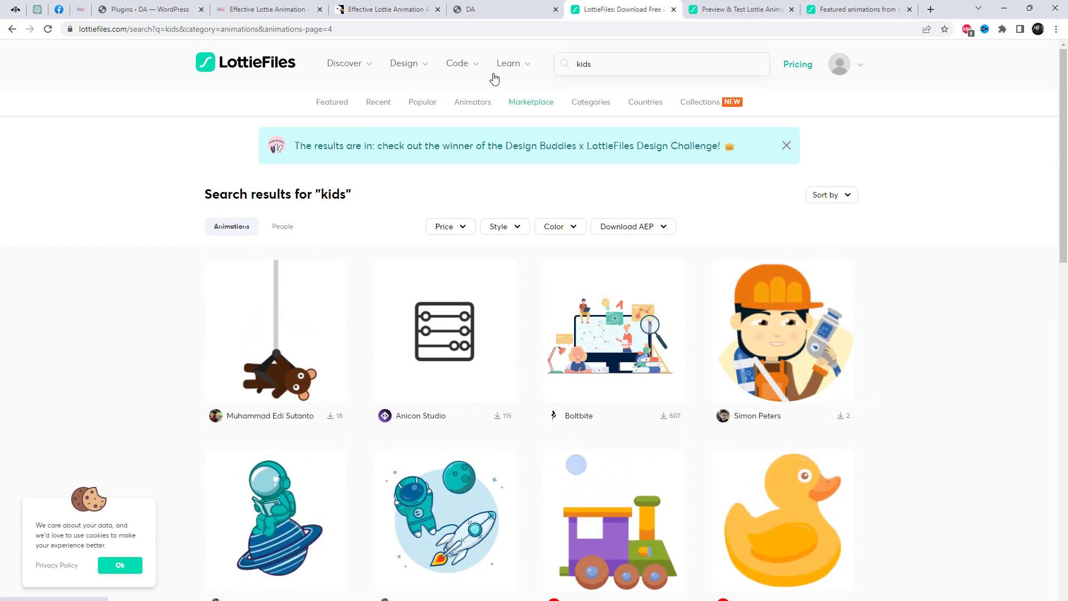
# Step: Scroll through the Kidie homepage sections, then return to the top hero
pyautogui.hotkey('ctrl', 'shift', 'Tab')
pyautogui.scroll(-10, 632, 311)
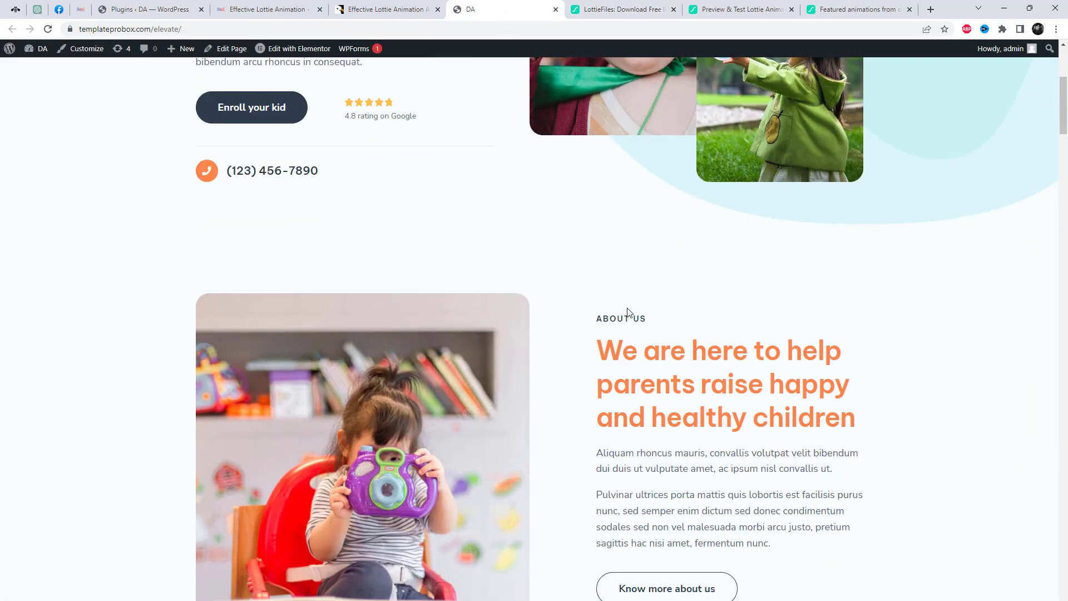
pyautogui.scroll(-2, 633, 314)
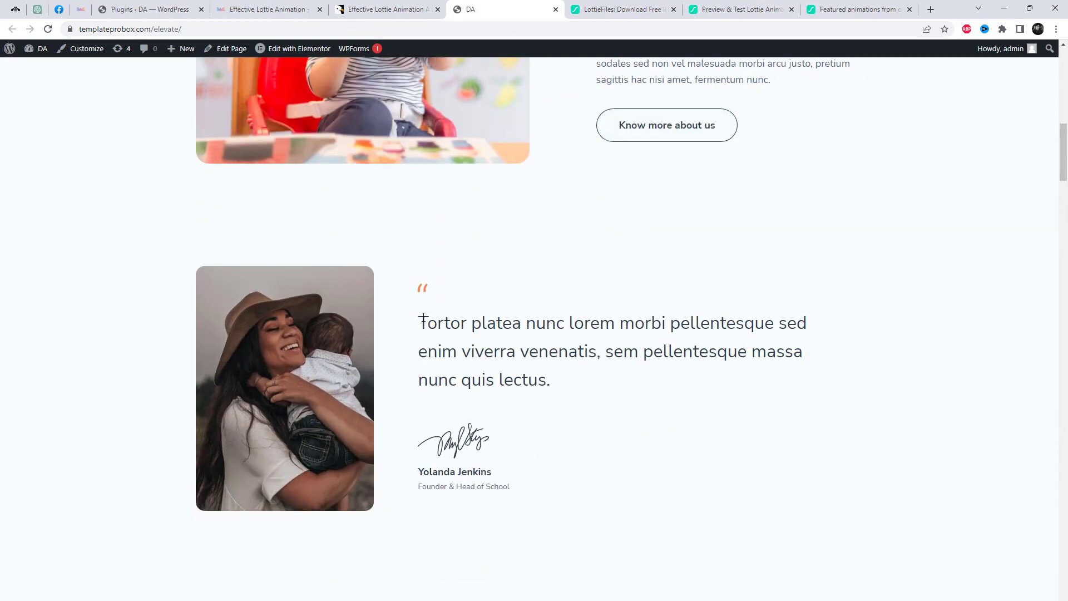
pyautogui.scroll(-12, 530, 381)
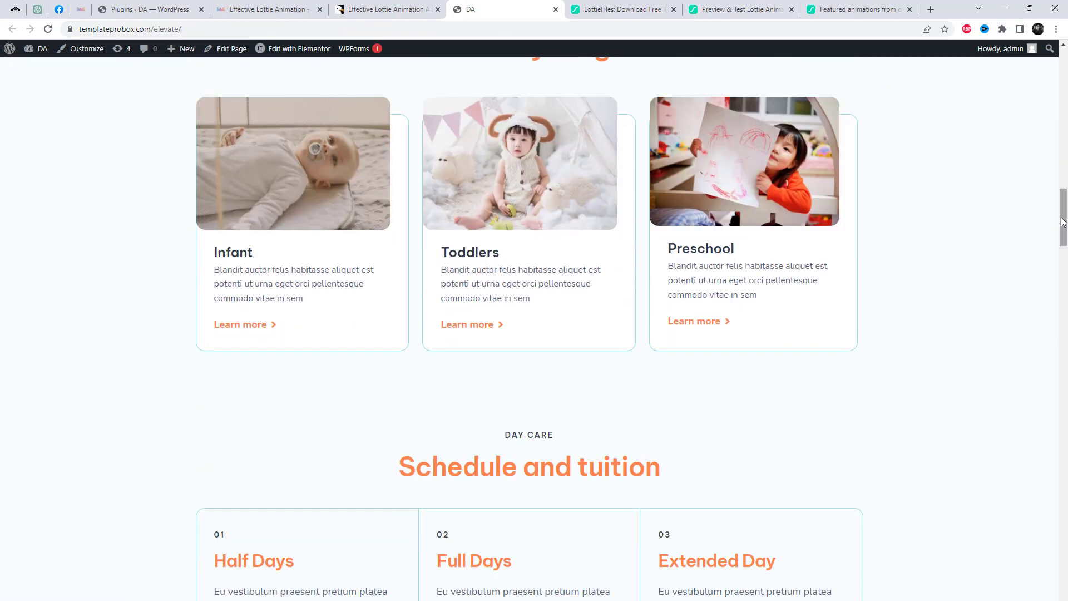
pyautogui.moveTo(1063, 222); pyautogui.dragTo(1063, 61)
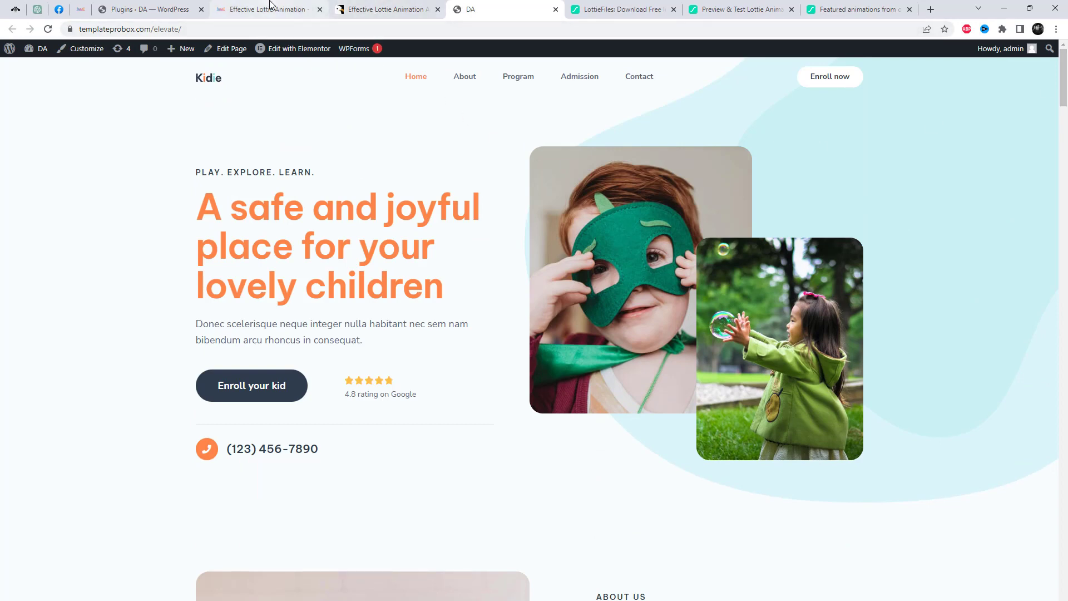
# Step: Highlight the Effective Lottie Animation Addon For Elementor title, then go to the WordPress plugins list
pyautogui.click(367, 10)
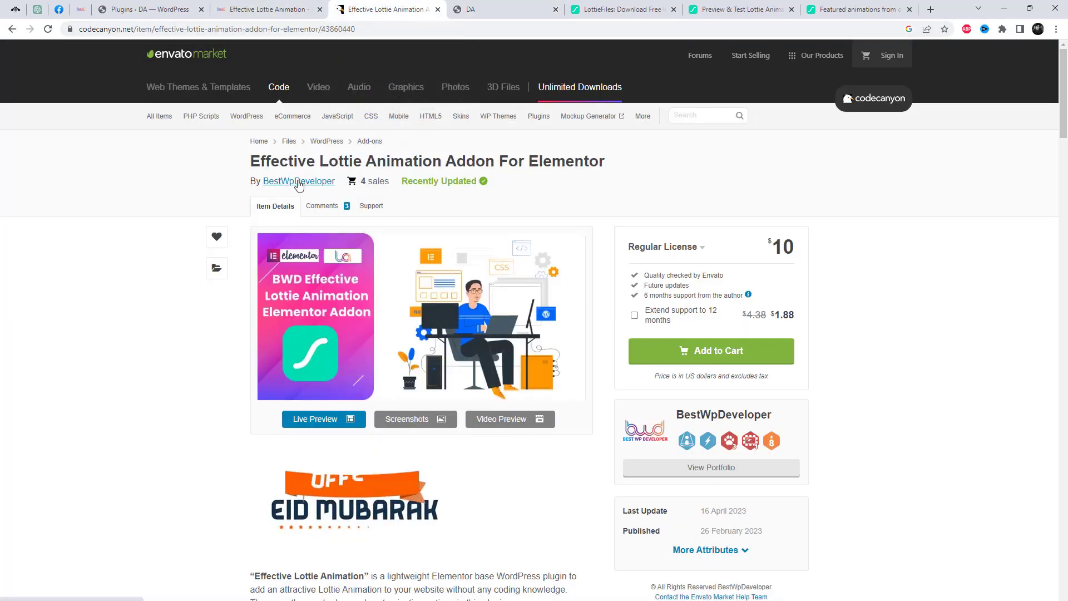
pyautogui.moveTo(328, 157); pyautogui.dragTo(628, 169)
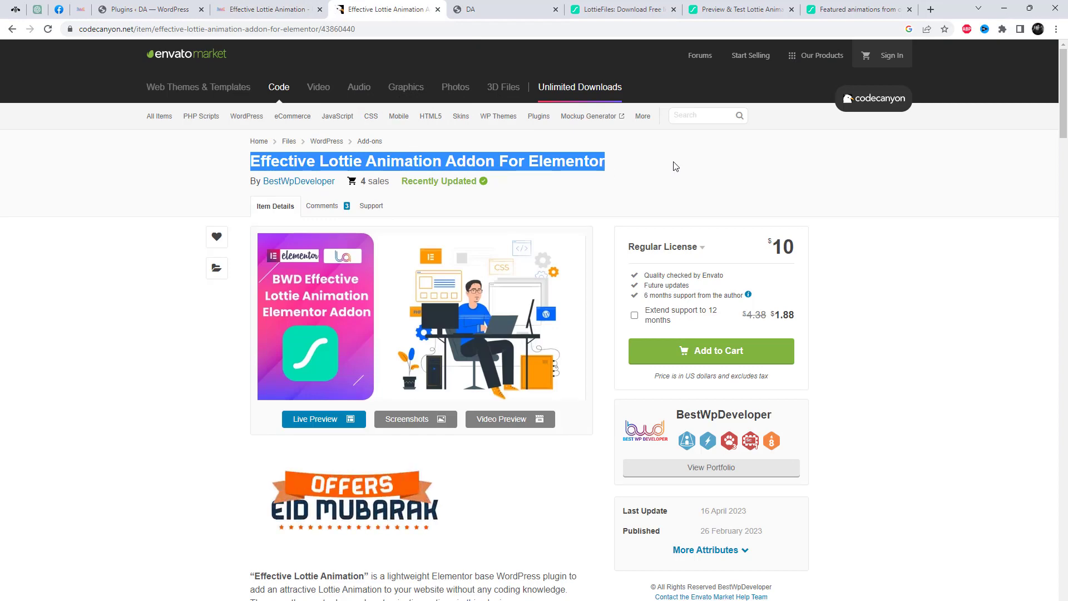
pyautogui.click(167, 9)
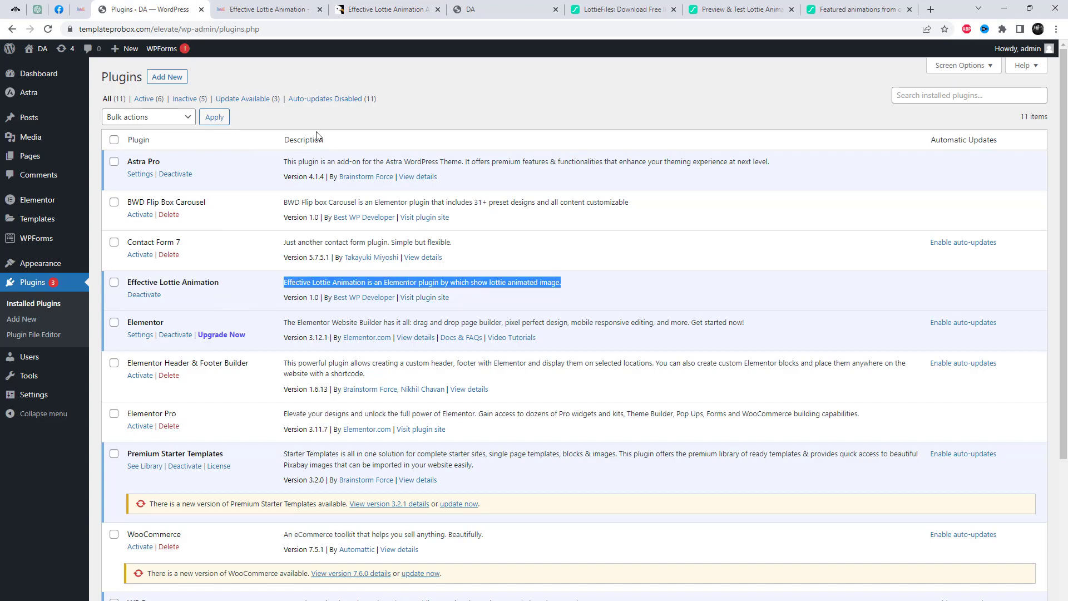
# Step: Open the live site, then open the Kidie homepage's Elementor editor in a new tab
pyautogui.middleClick(50, 74)
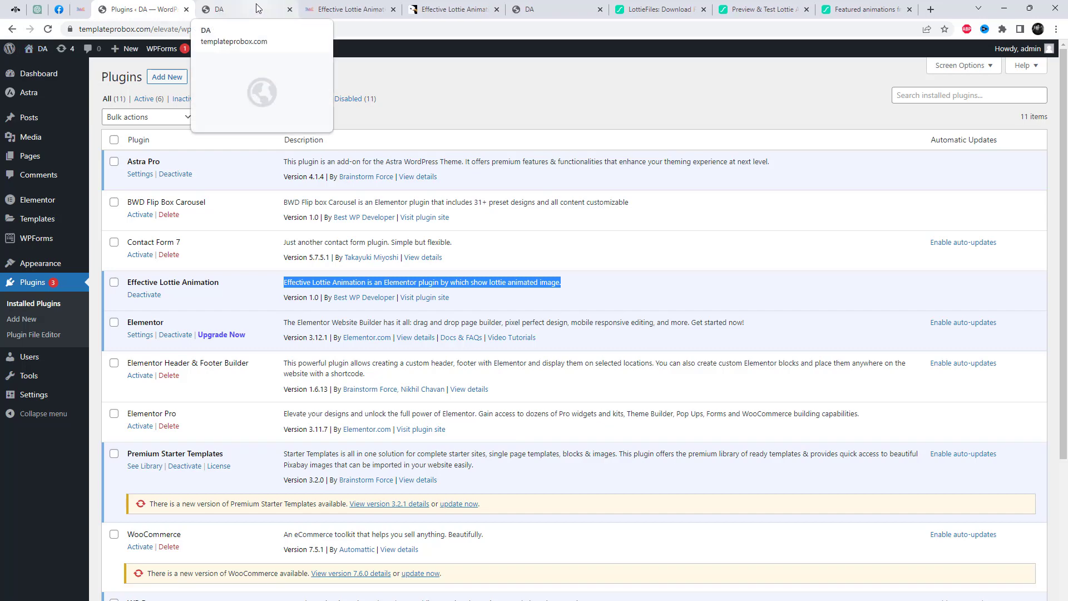
pyautogui.click(258, 8)
pyautogui.rightClick(304, 57)
pyautogui.click(328, 63)
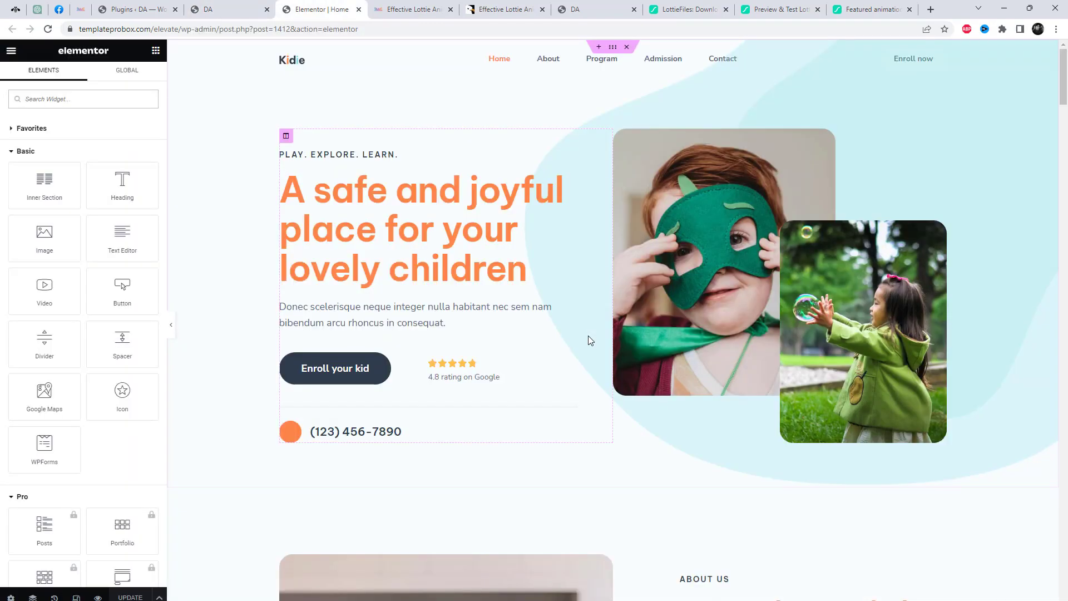
# Step: Delete the girl-with-bubbles and boy-in-mask photos from the hero's right column
pyautogui.click(718, 299)
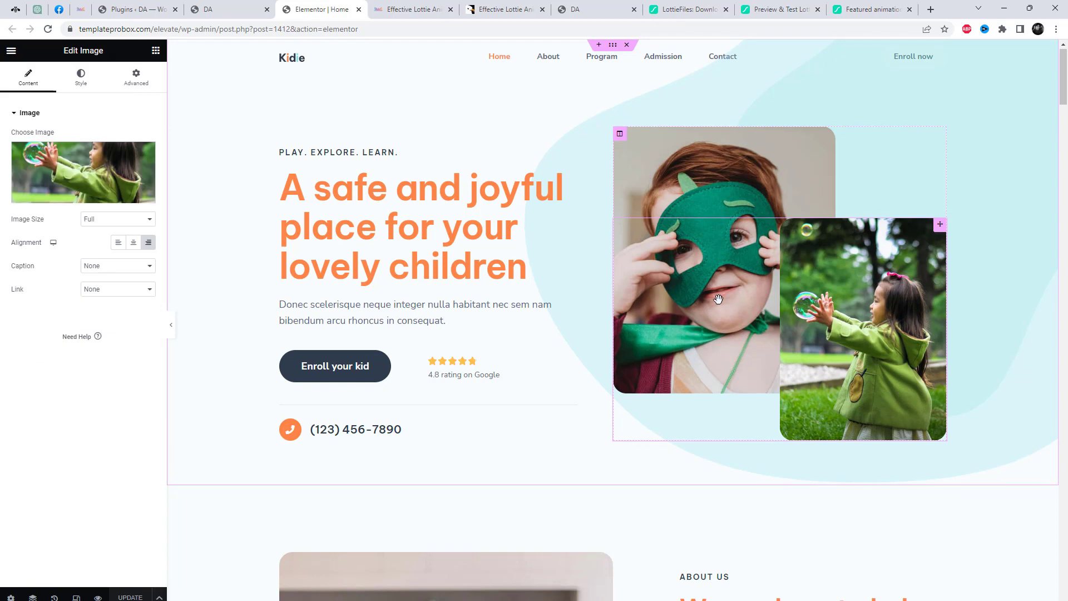
pyautogui.press('Delete')
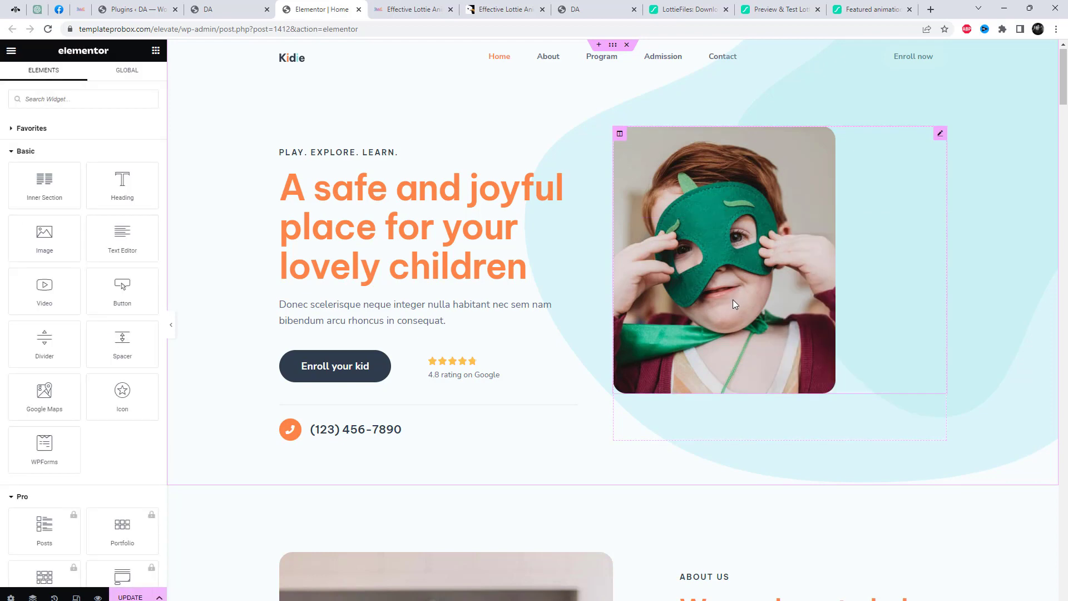
pyautogui.click(733, 300)
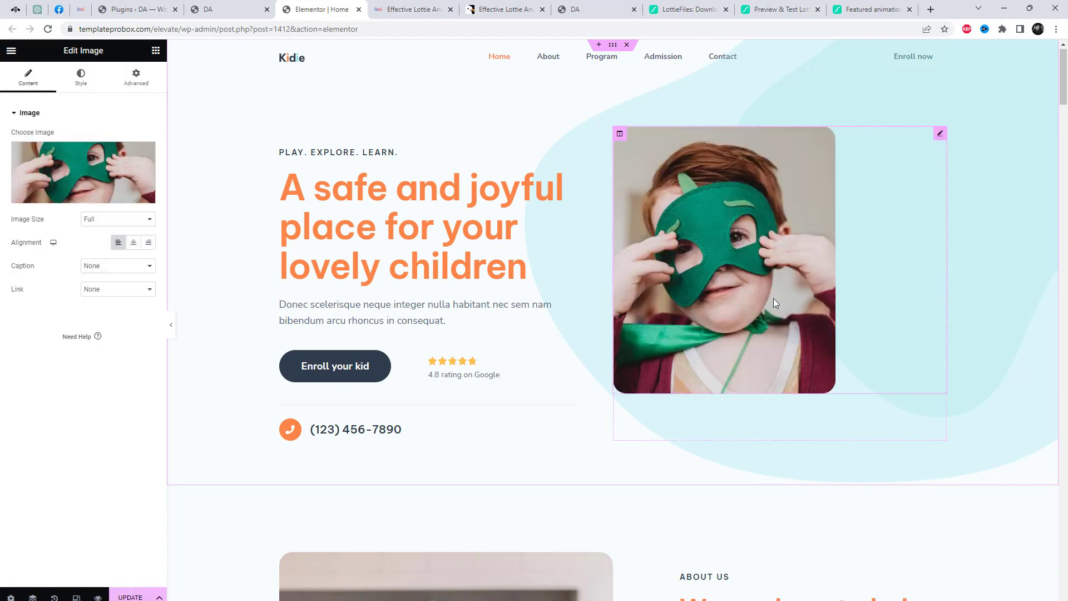
pyautogui.press('Delete')
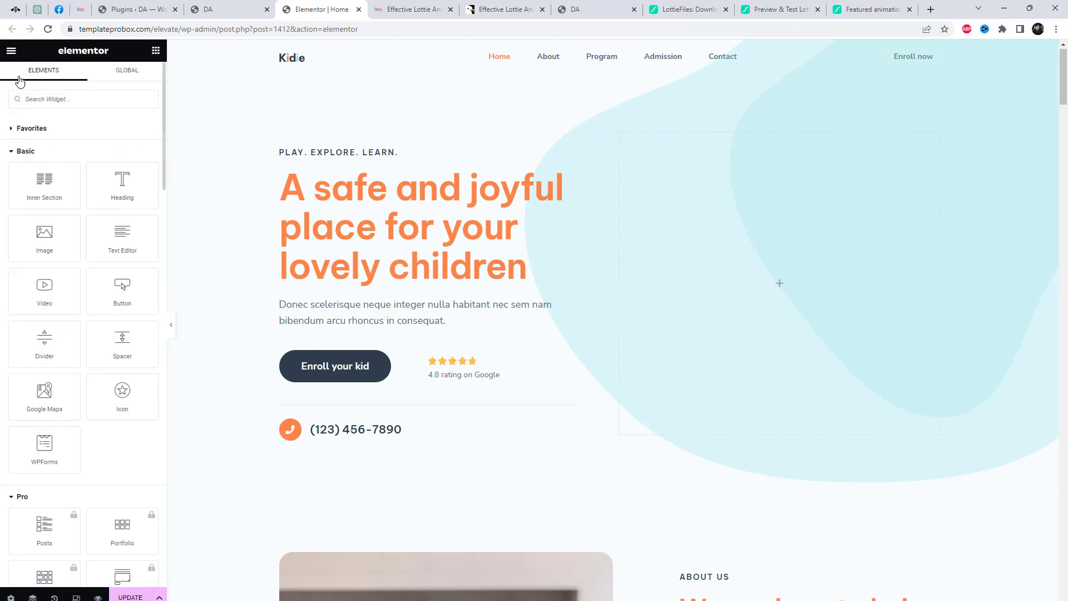
# Step: Place an Effective Lottie Animation widget in the empty hero column
pyautogui.click(17, 53)
pyautogui.click(16, 53)
pyautogui.scroll(-10, 95, 352)
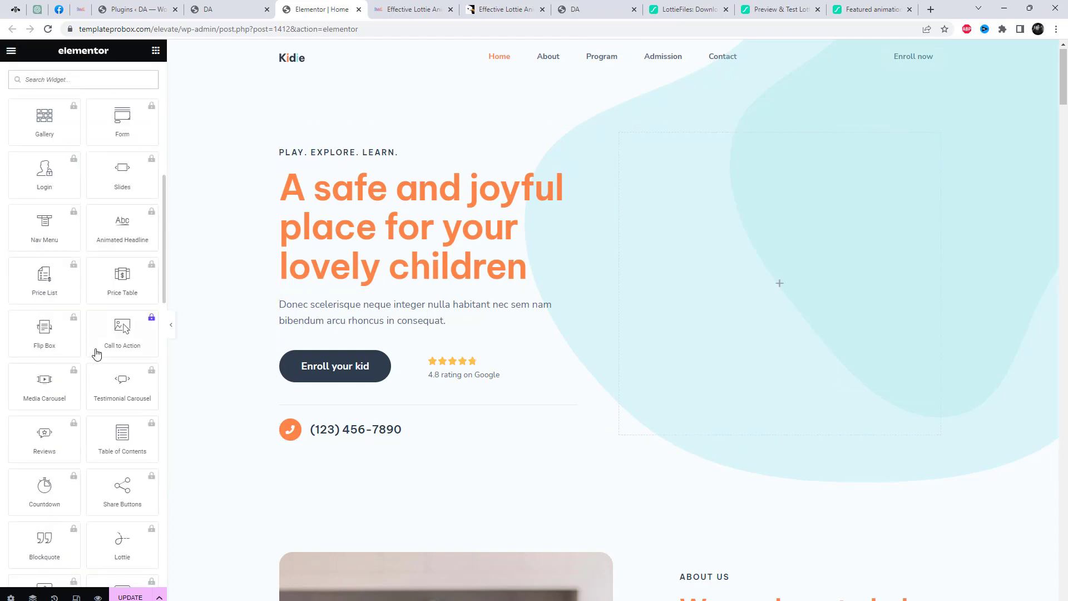
pyautogui.scroll(-4, 125, 400)
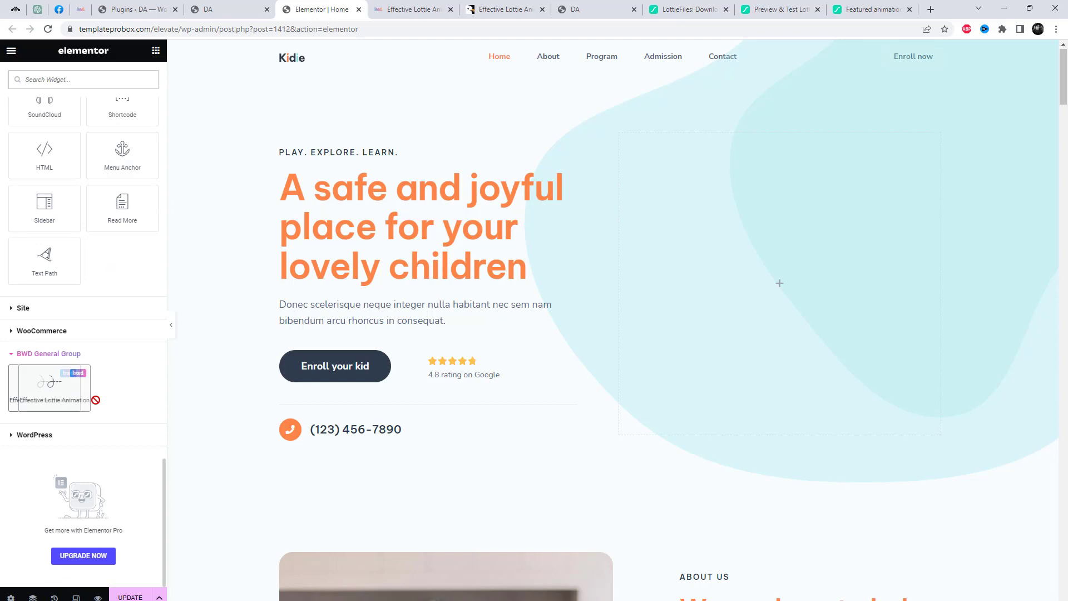
pyautogui.moveTo(96, 400); pyautogui.dragTo(772, 289)
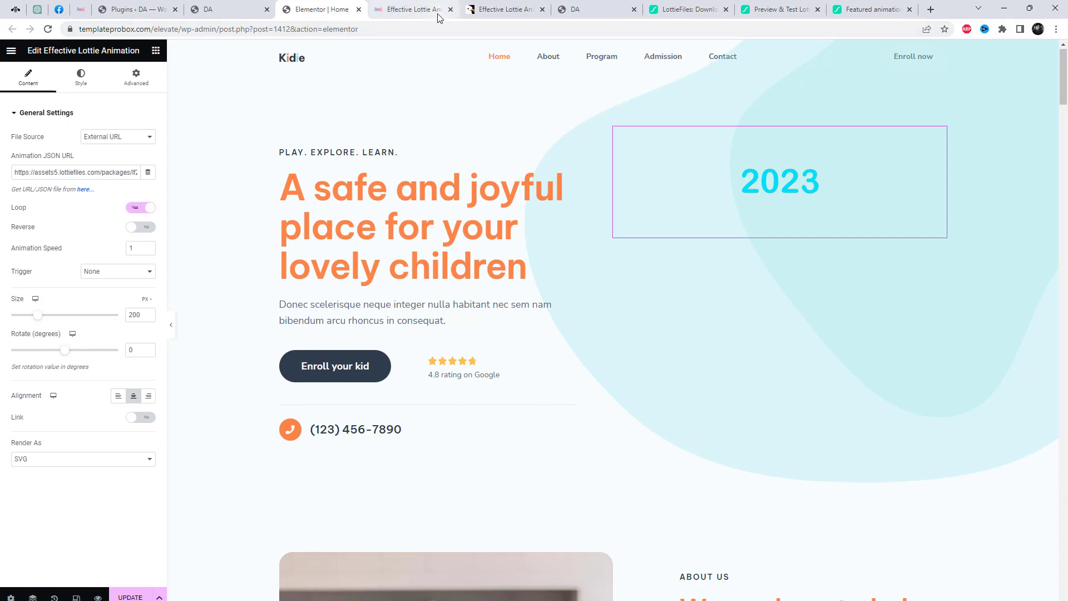
# Step: Open the kids-results astronaut-with-rocket animation and copy its Lottie Animation URL
pyautogui.click(843, 4)
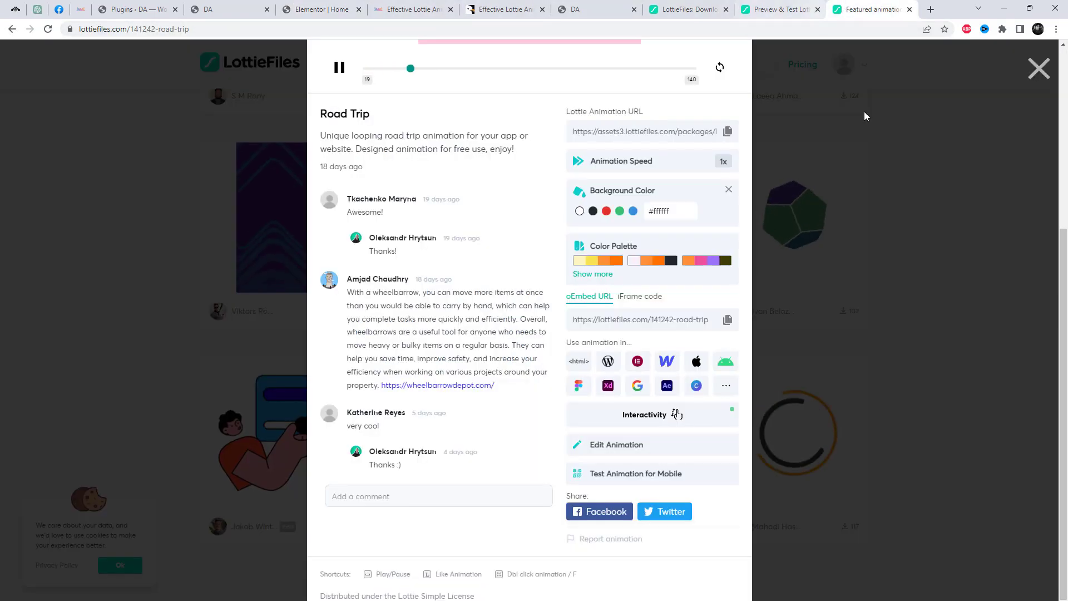
pyautogui.click(844, 352)
pyautogui.scroll(10, 844, 352)
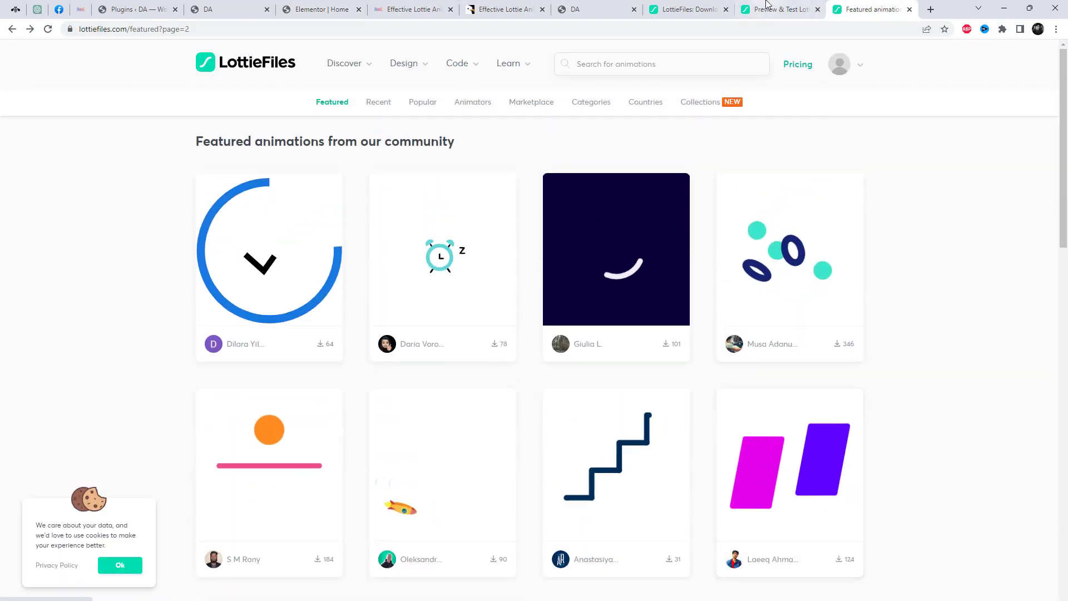
pyautogui.click(779, 9)
pyautogui.click(685, 8)
pyautogui.scroll(-6, 894, 317)
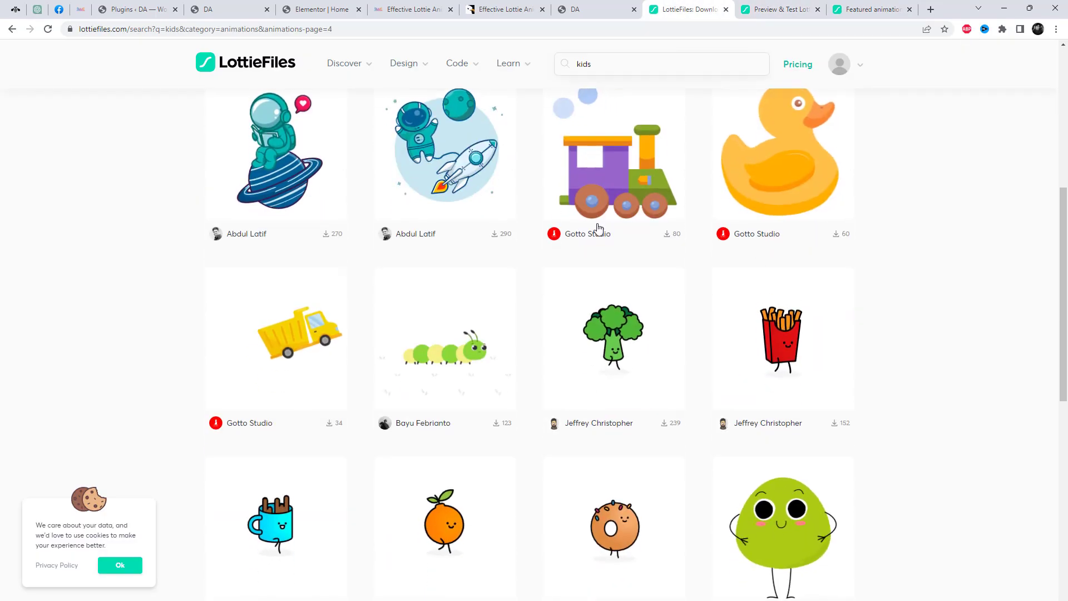
pyautogui.click(452, 197)
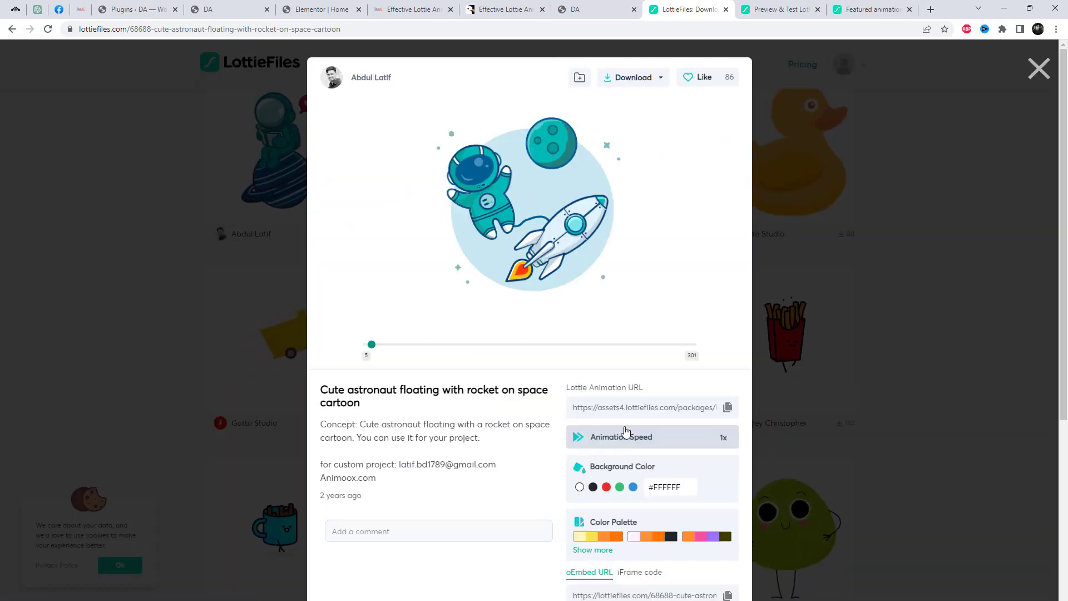
pyautogui.click(633, 407)
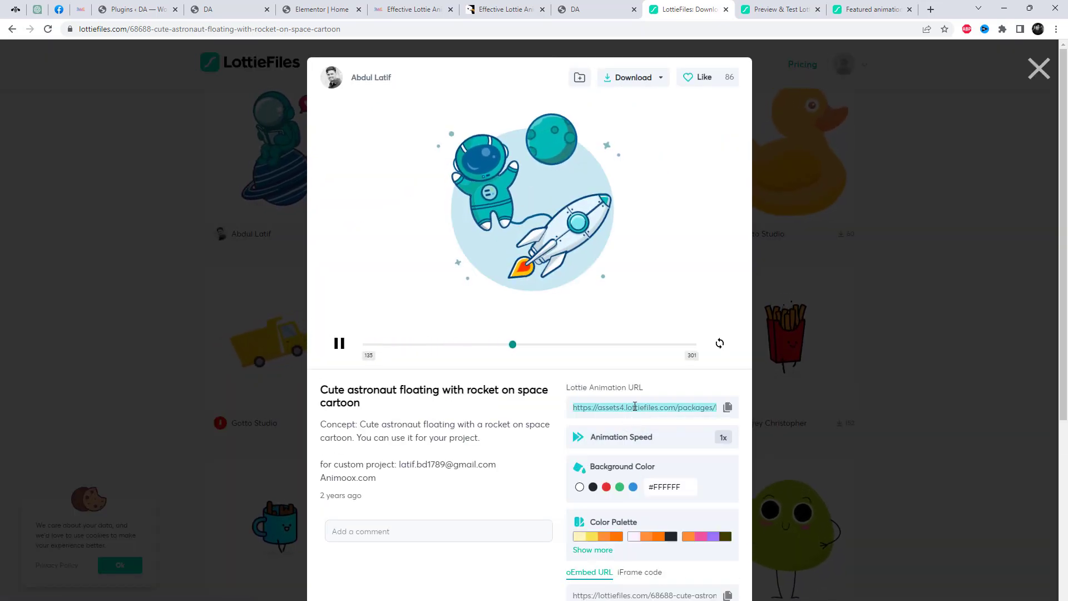
pyautogui.rightClick(633, 408)
pyautogui.click(646, 444)
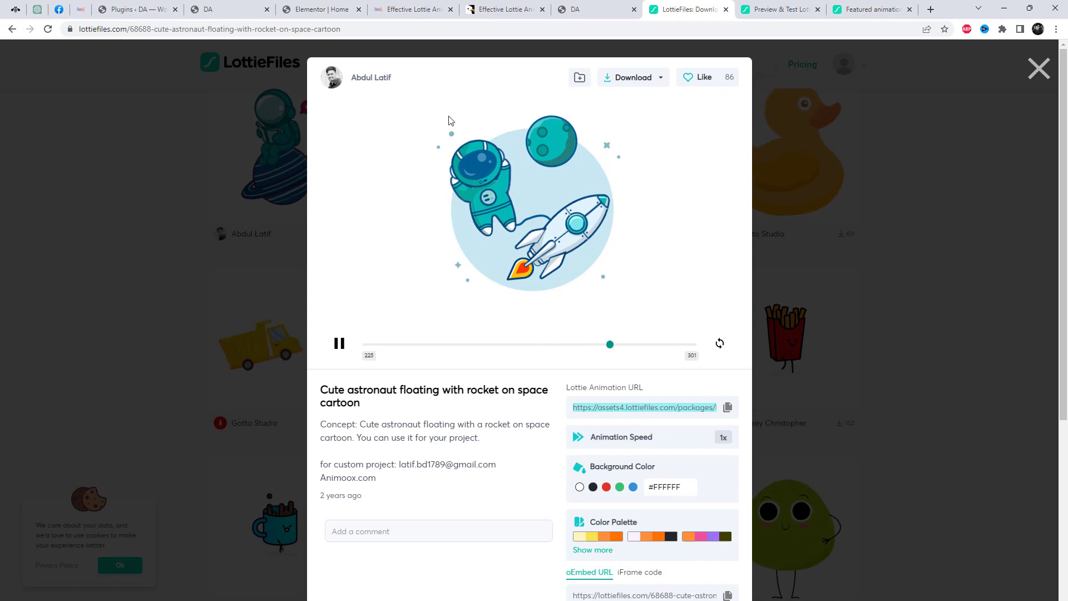
# Step: Set the hero Lottie to size 559, speed 1.1, rotation 17 and Hover trigger, then save
pyautogui.click(324, 5)
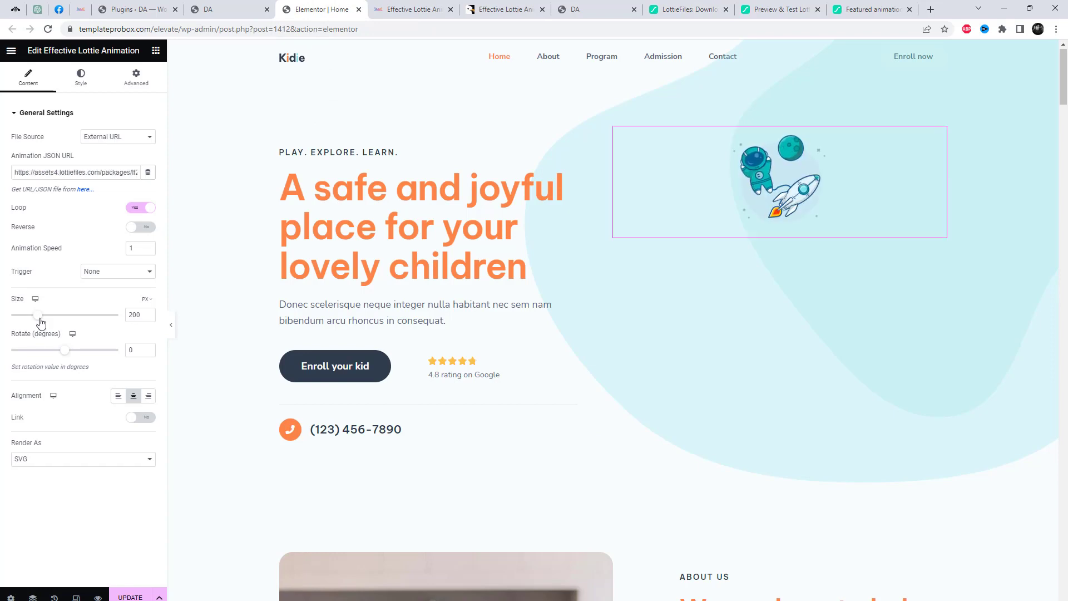
pyautogui.moveTo(77, 323); pyautogui.dragTo(89, 322)
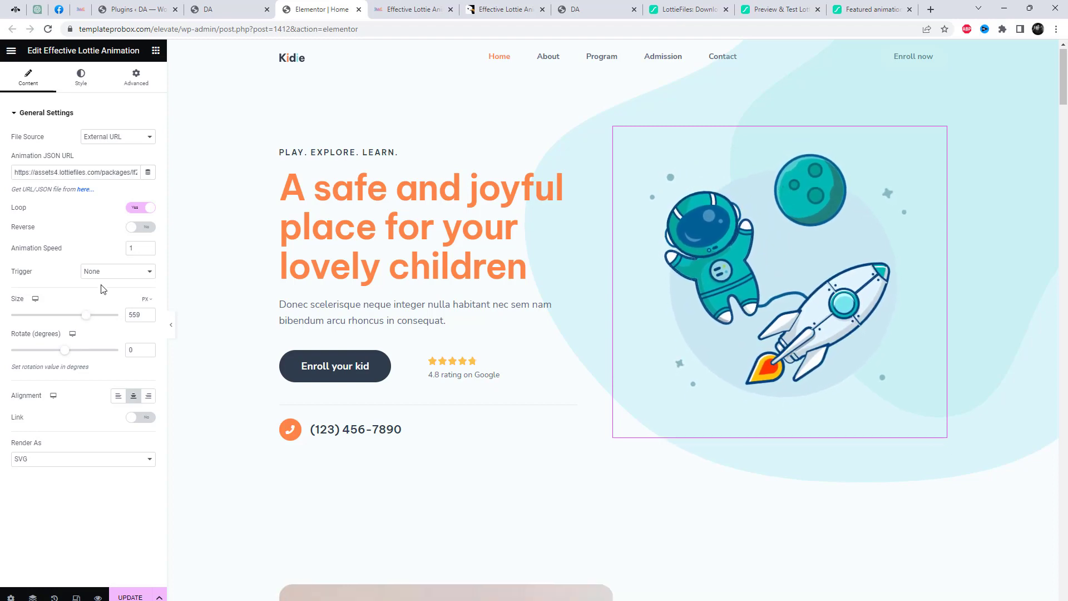
pyautogui.click(148, 247)
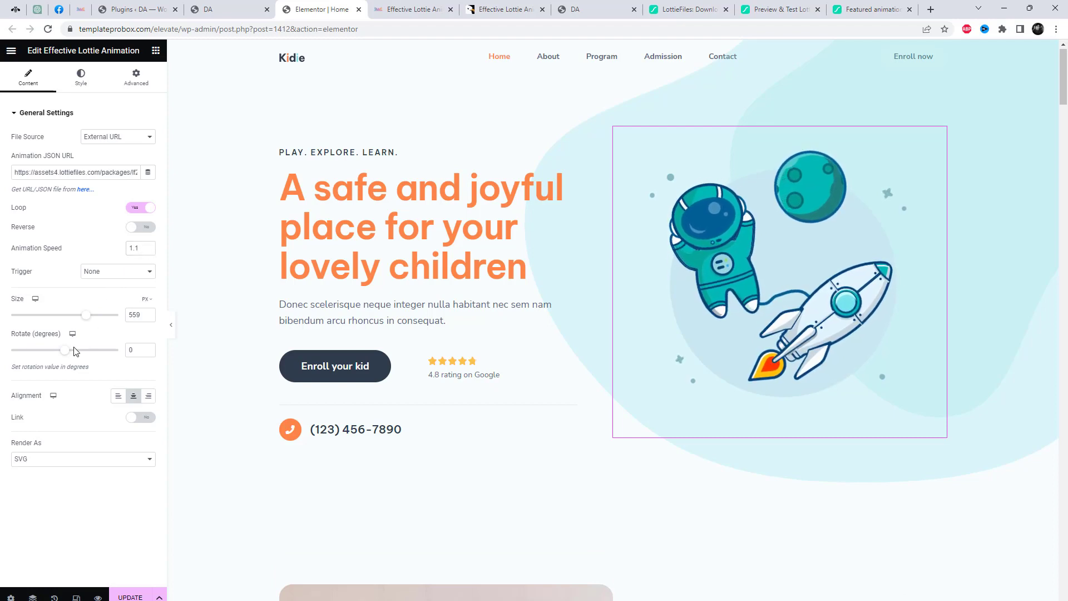
pyautogui.moveTo(65, 354); pyautogui.dragTo(69, 354)
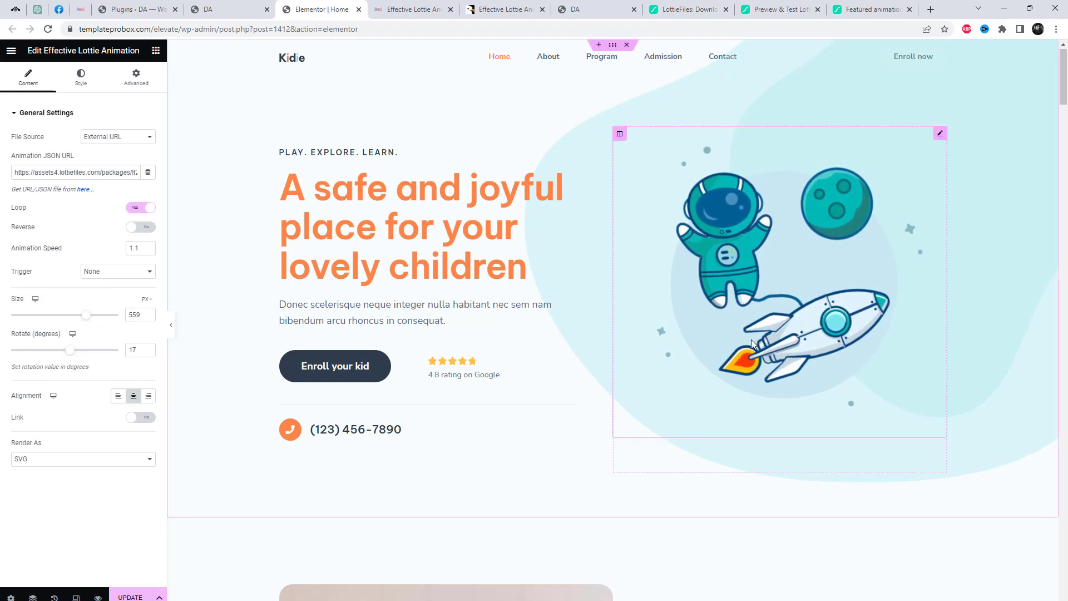
pyautogui.click(114, 272)
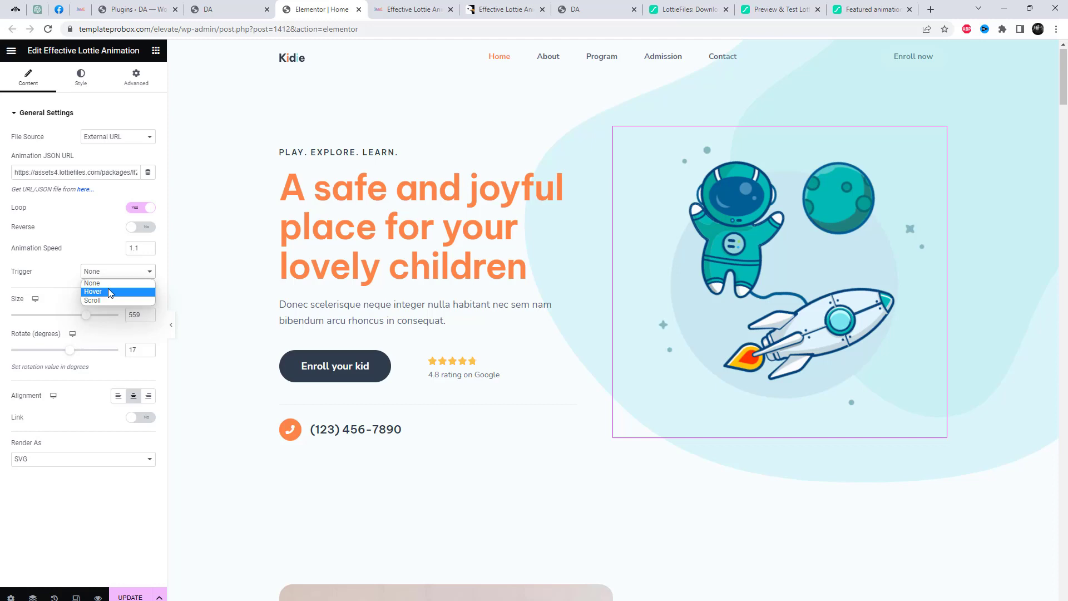
pyautogui.click(108, 291)
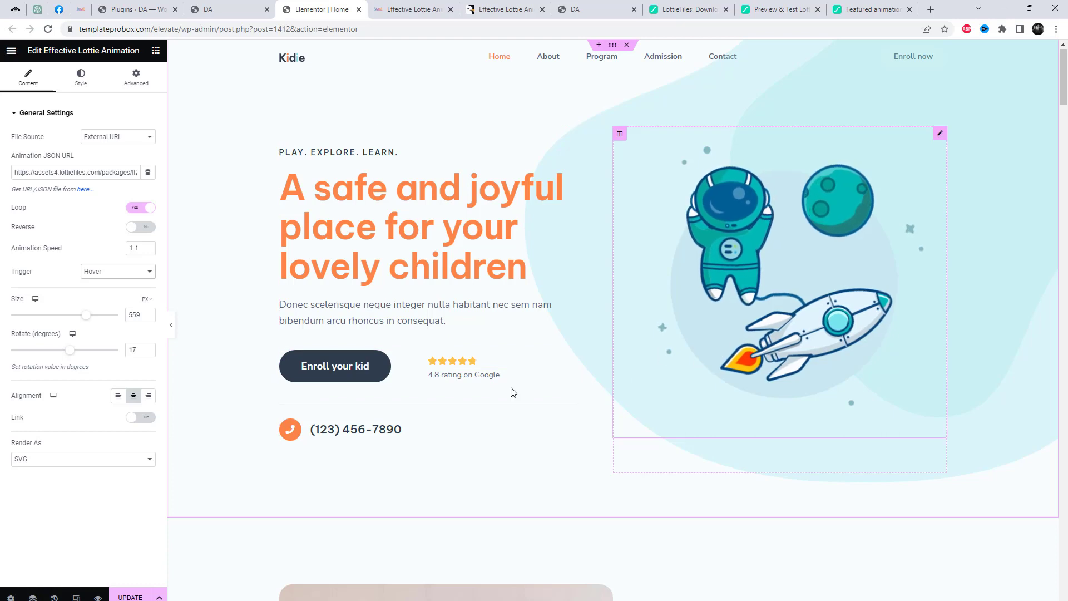
pyautogui.click(128, 596)
# Step: Copy the site address and load the live Kidie homepage in the Effective Lottie Animation tab
pyautogui.moveTo(180, 32); pyautogui.dragTo(63, 27)
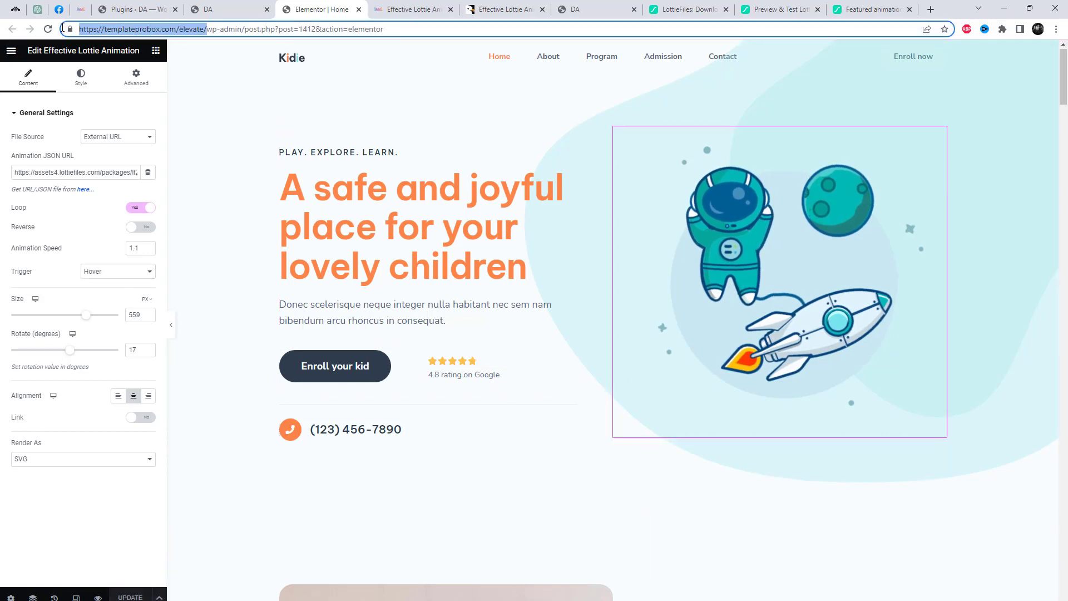
pyautogui.click(400, 9)
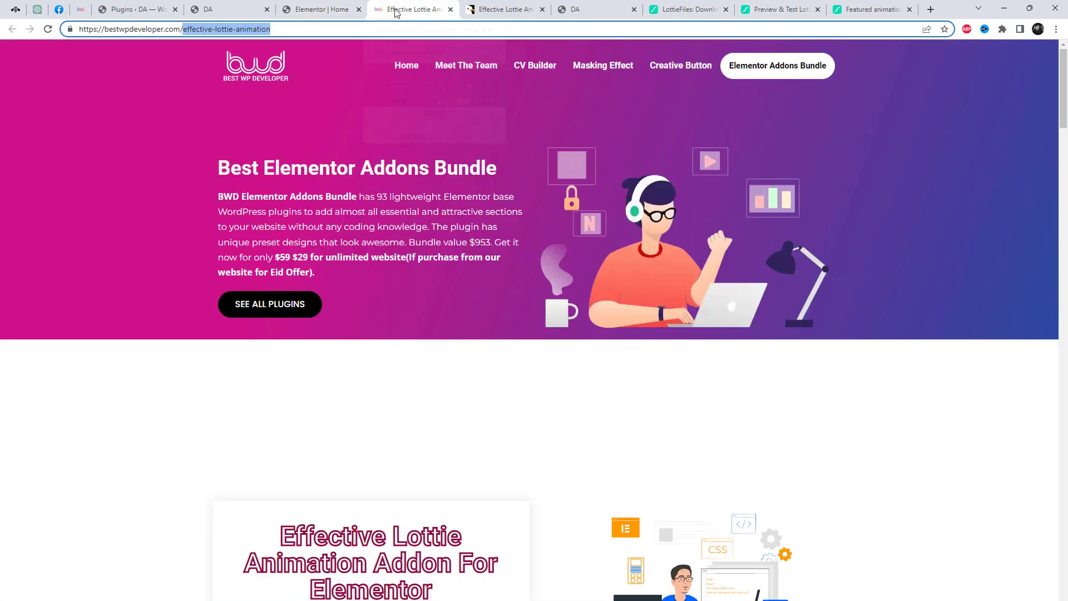
pyautogui.hotkey('ctrl', 'a')
pyautogui.hotkey('ctrl', 'v')
pyautogui.press('Return')
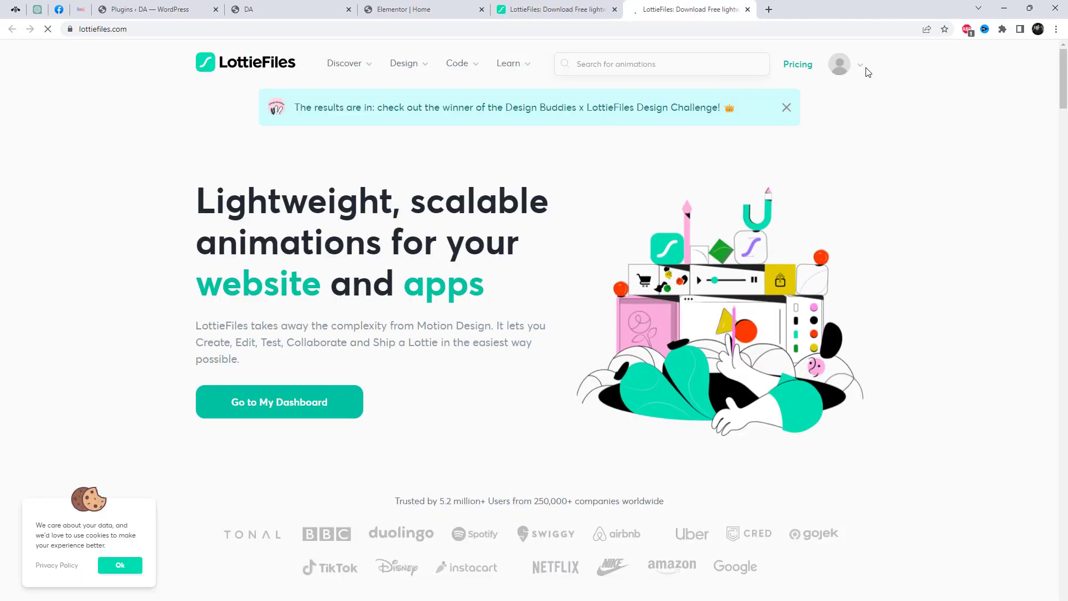
# Step: Close the spare LottieFiles homepage tab
pyautogui.click(858, 69)
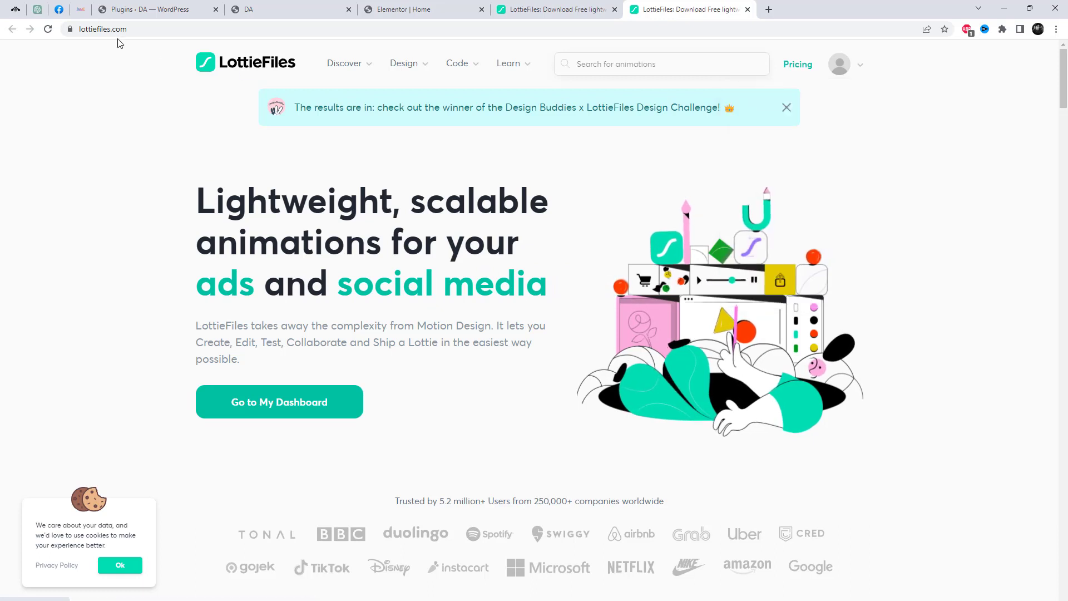
pyautogui.click(78, 29)
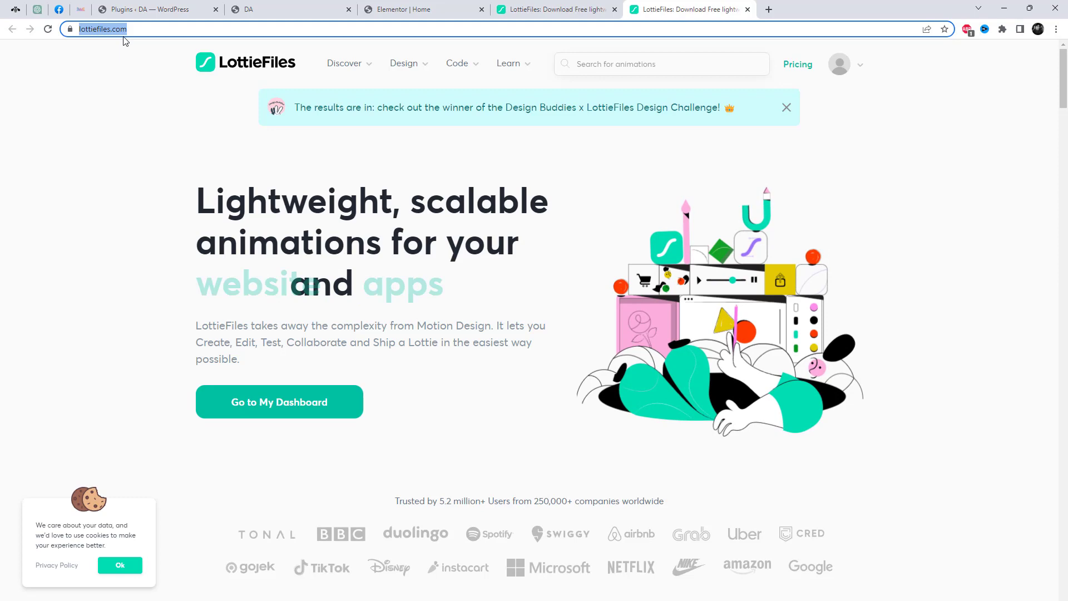
pyautogui.hotkey('ctrl', 'w')
# Step: Browse the kids results on pages 5 and 6 to locate the games icon animation
pyautogui.click(540, 470)
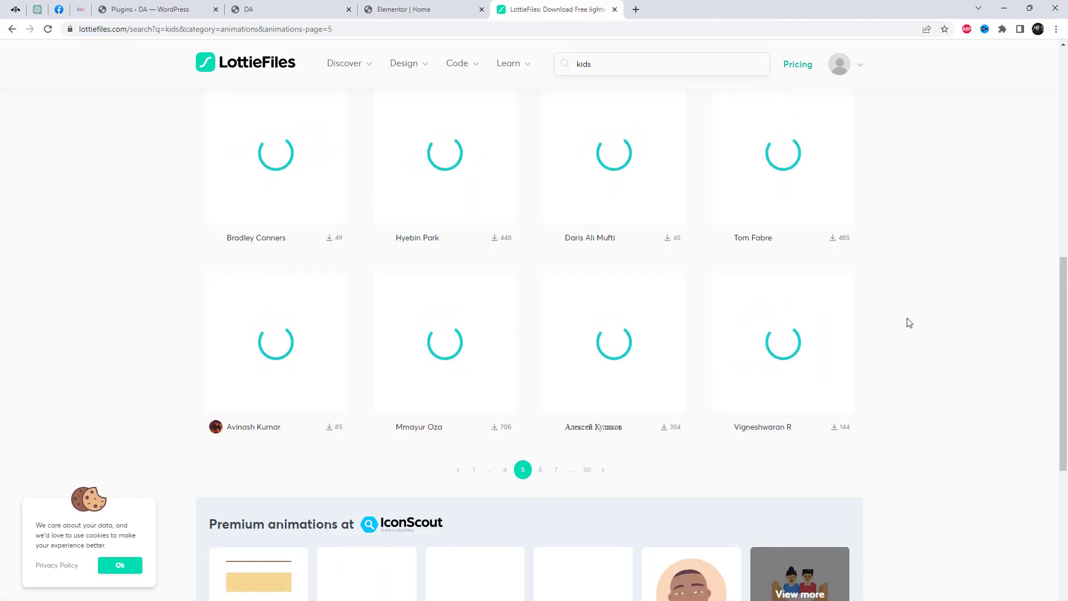
pyautogui.scroll(5, 867, 373)
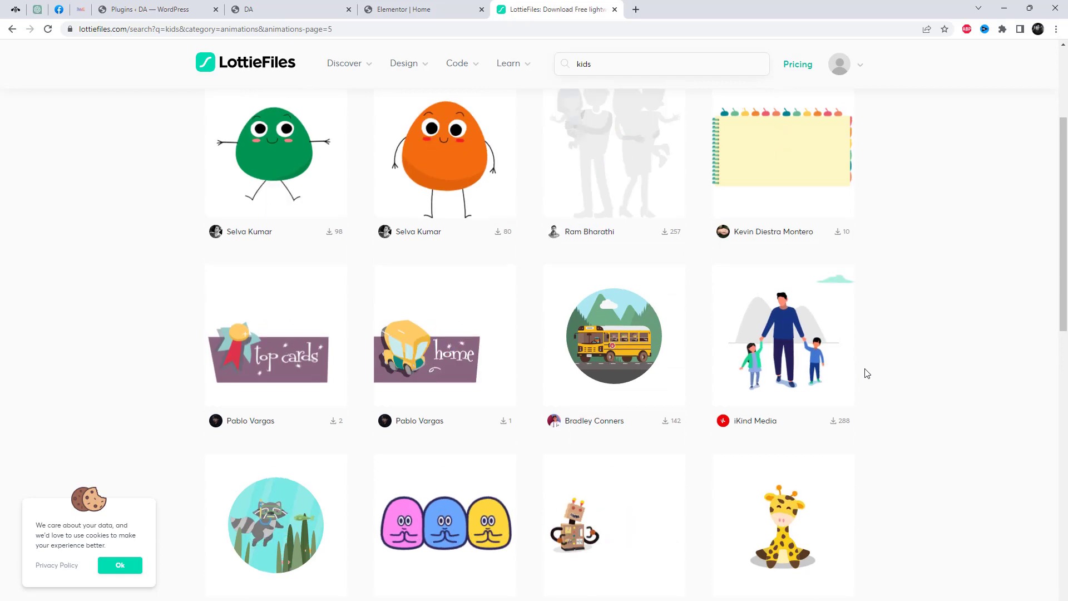
pyautogui.scroll(-3, 871, 373)
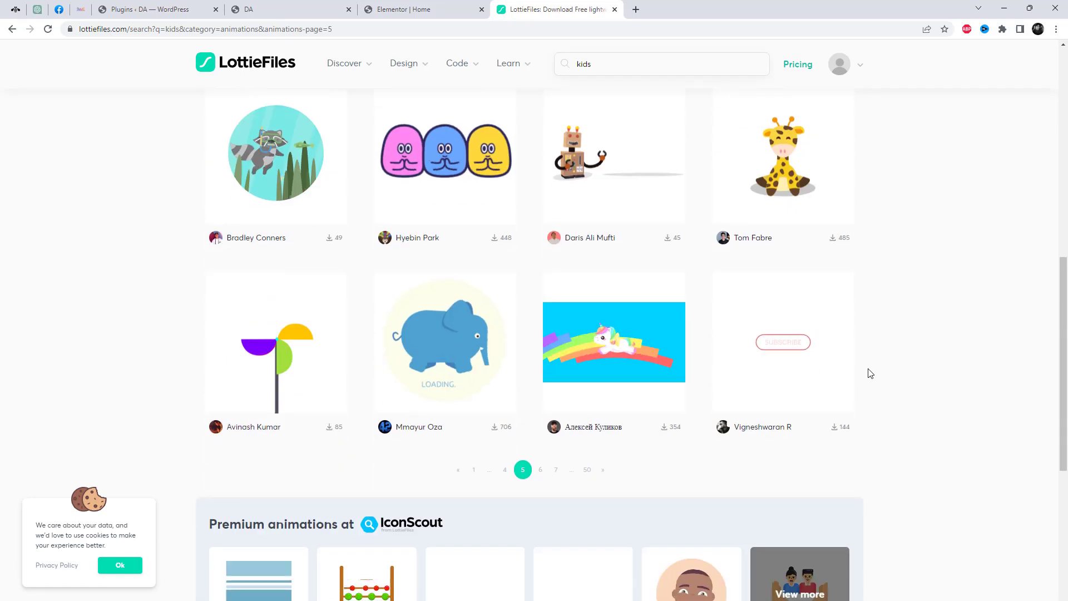
pyautogui.scroll(2, 869, 372)
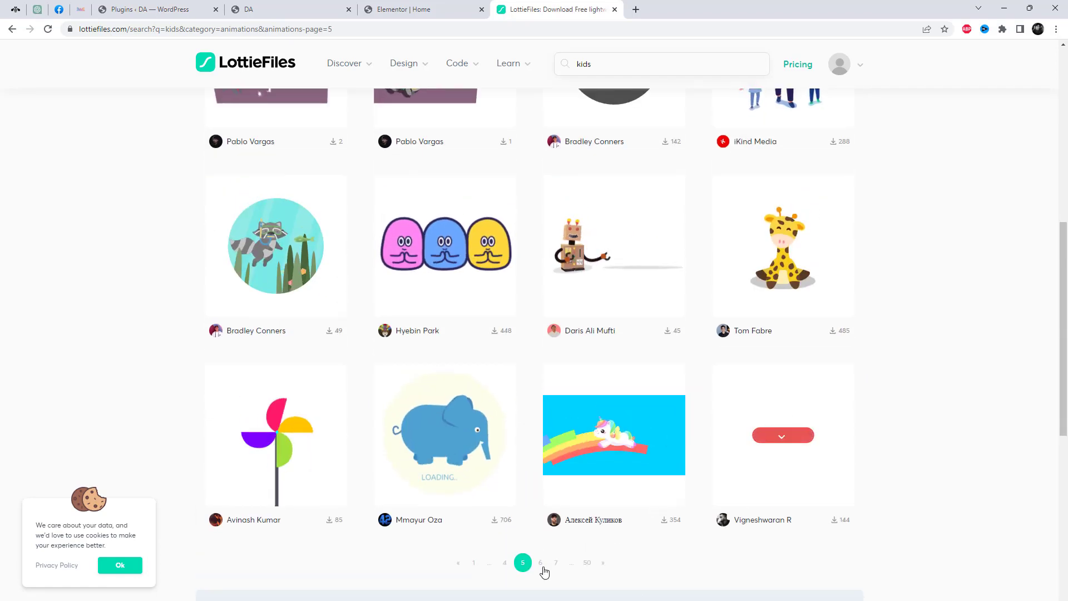
pyautogui.click(558, 559)
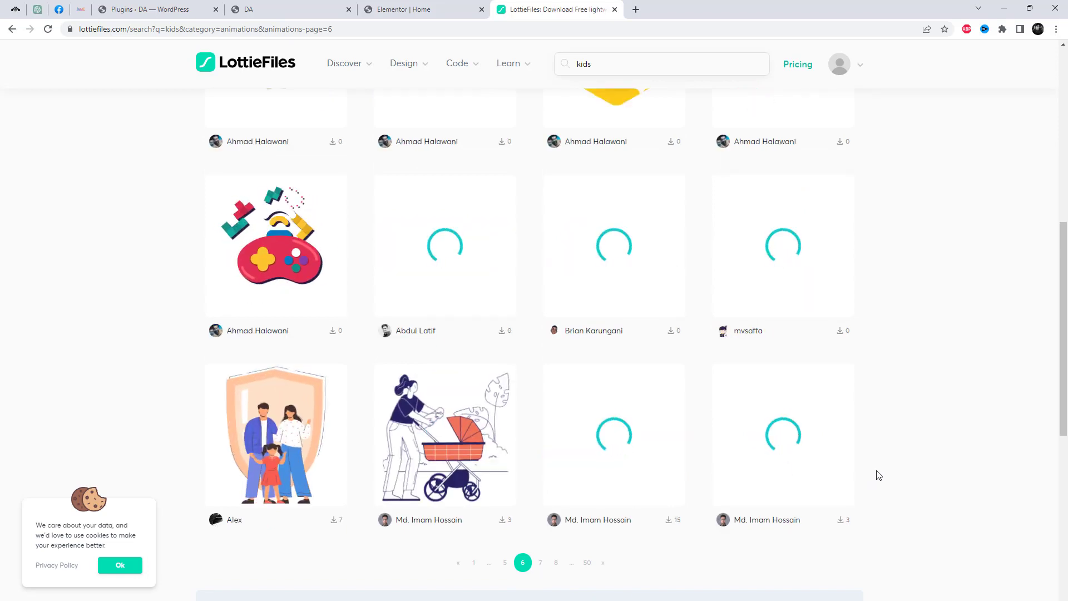
pyautogui.scroll(-6, 872, 448)
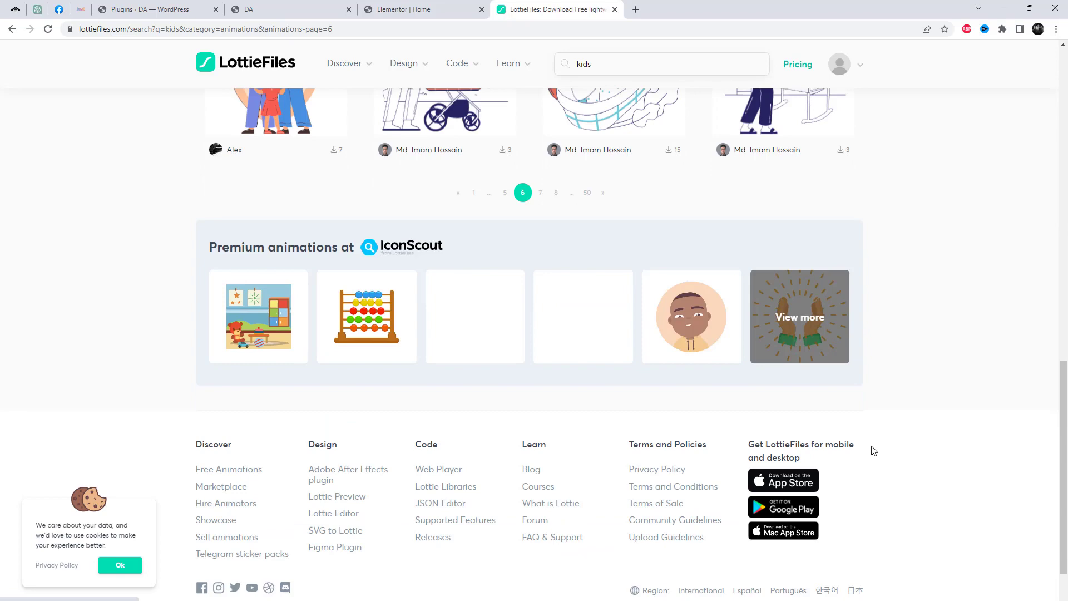
pyautogui.scroll(3, 854, 448)
pyautogui.scroll(2, 686, 415)
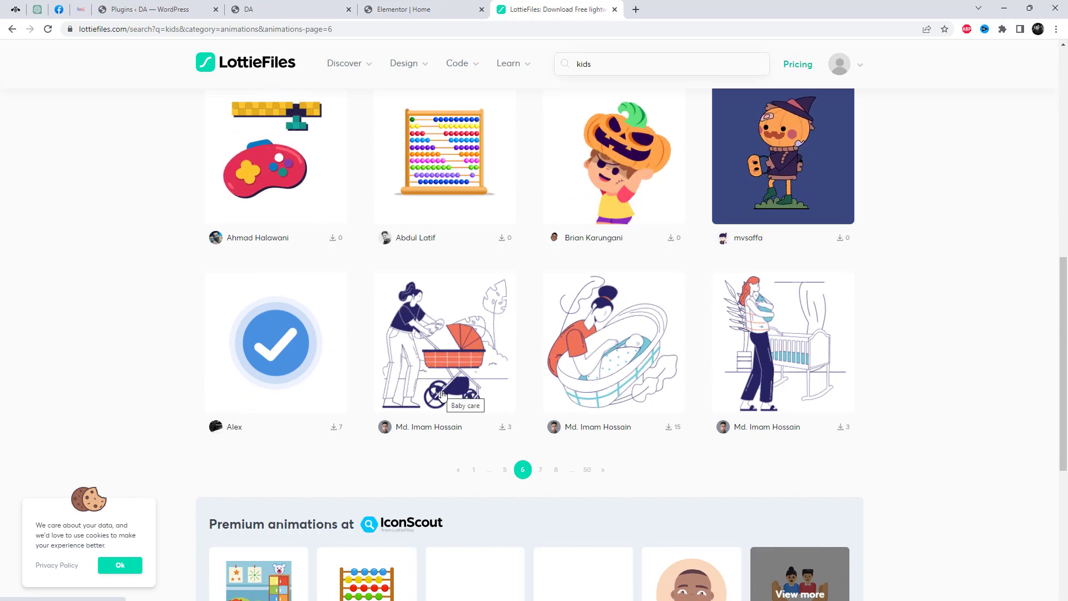
pyautogui.scroll(3, 440, 396)
pyautogui.scroll(2, 443, 395)
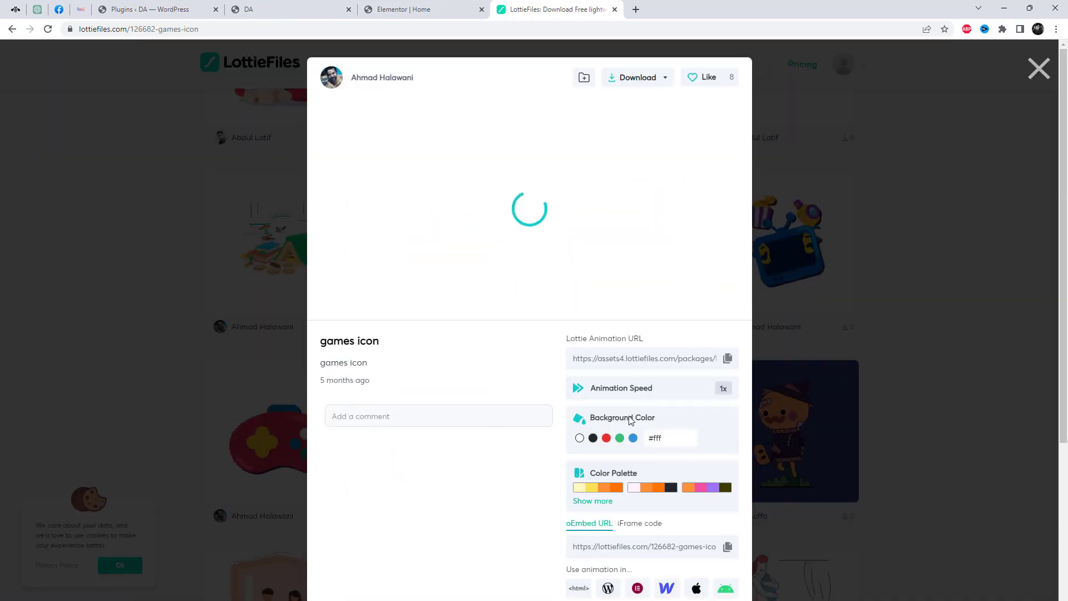
# Step: Select the games icon's Lottie URL and delete the About section's toy-camera photo in Elementor
pyautogui.click(634, 407)
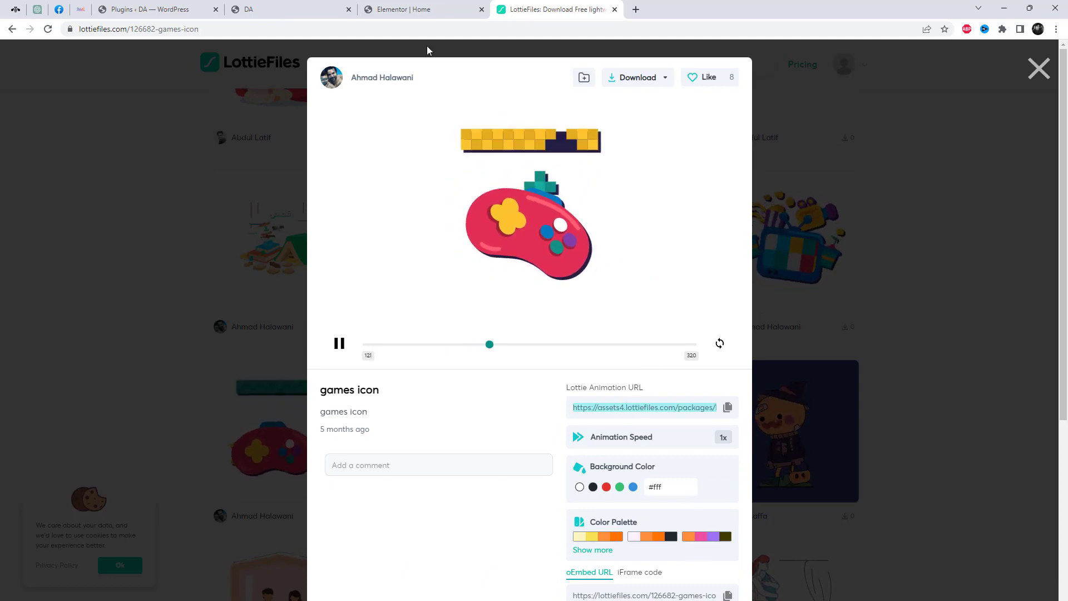
pyautogui.click(416, 8)
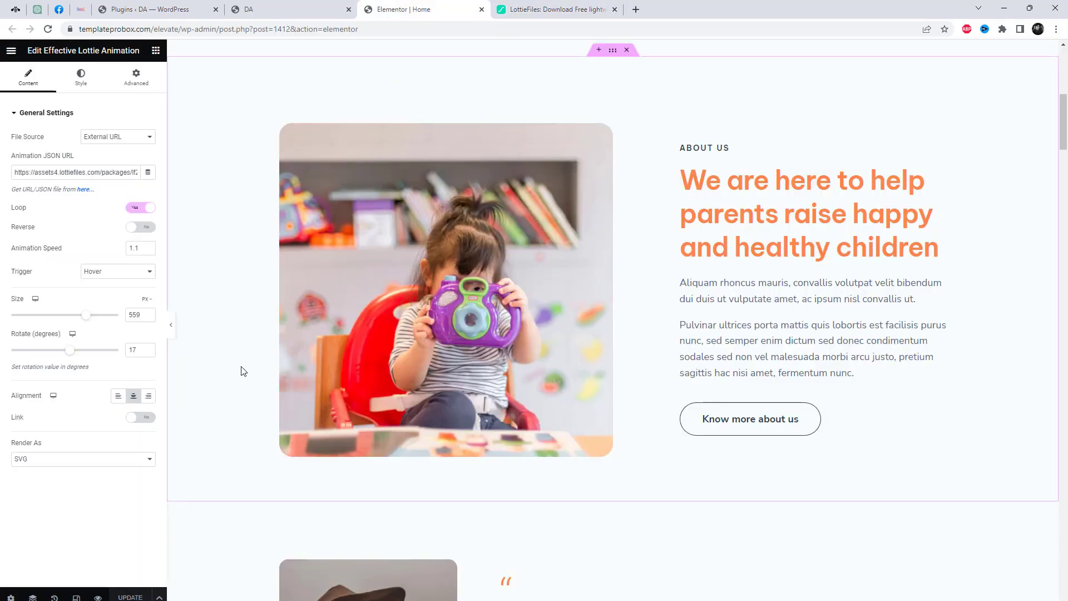
pyautogui.click(11, 53)
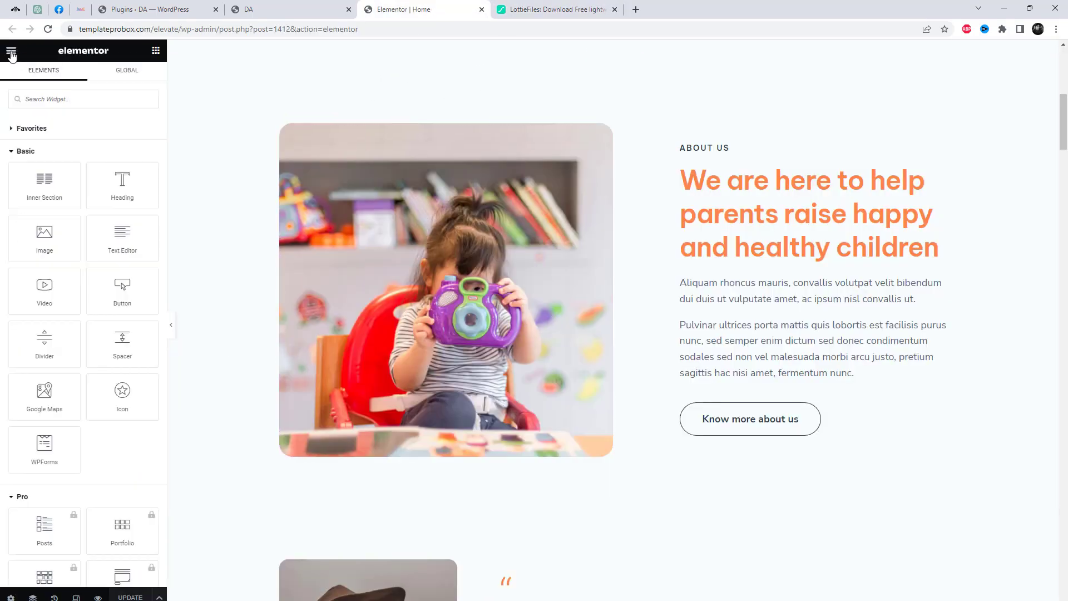
pyautogui.click(442, 279)
pyautogui.press('Delete')
# Step: Add an Effective Lottie Animation widget in the About column with the game-controller animation at 518 px
pyautogui.scroll(-5, 81, 270)
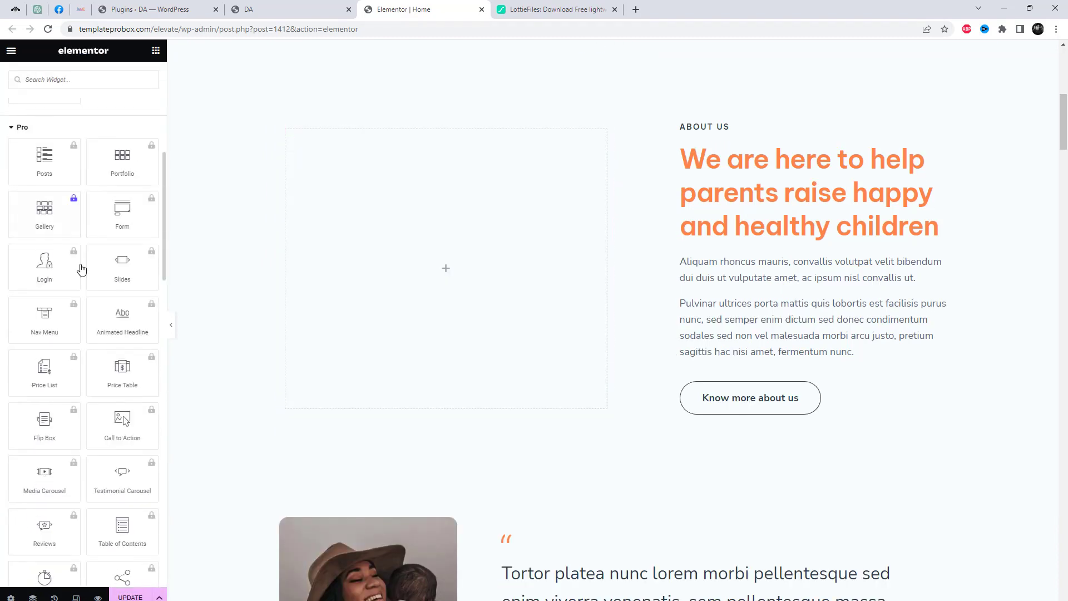
pyautogui.scroll(-10, 81, 270)
pyautogui.moveTo(46, 382); pyautogui.dragTo(413, 267)
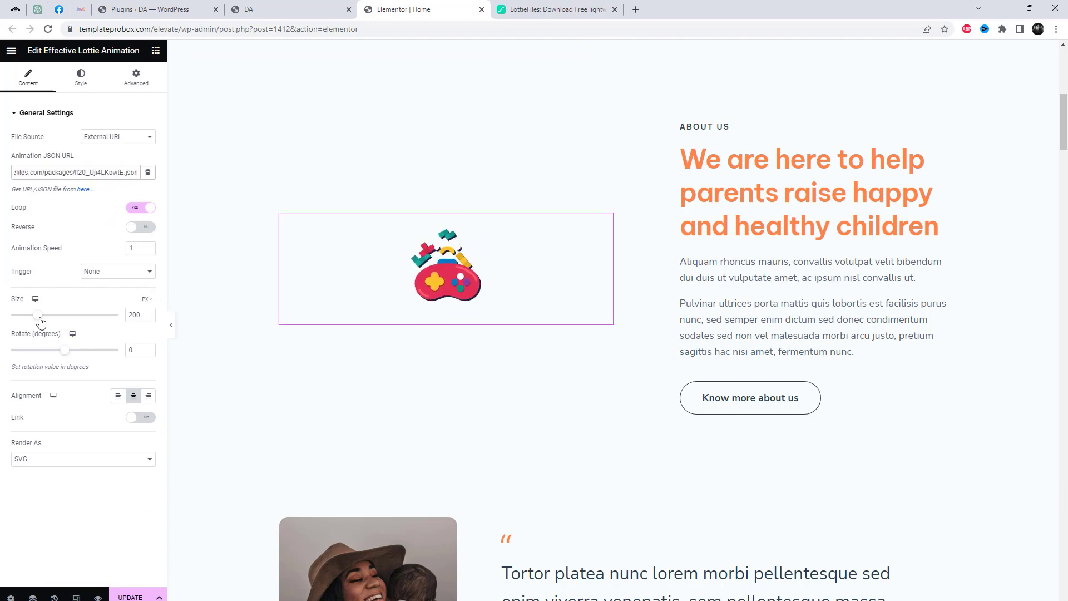
pyautogui.moveTo(39, 317); pyautogui.dragTo(84, 319)
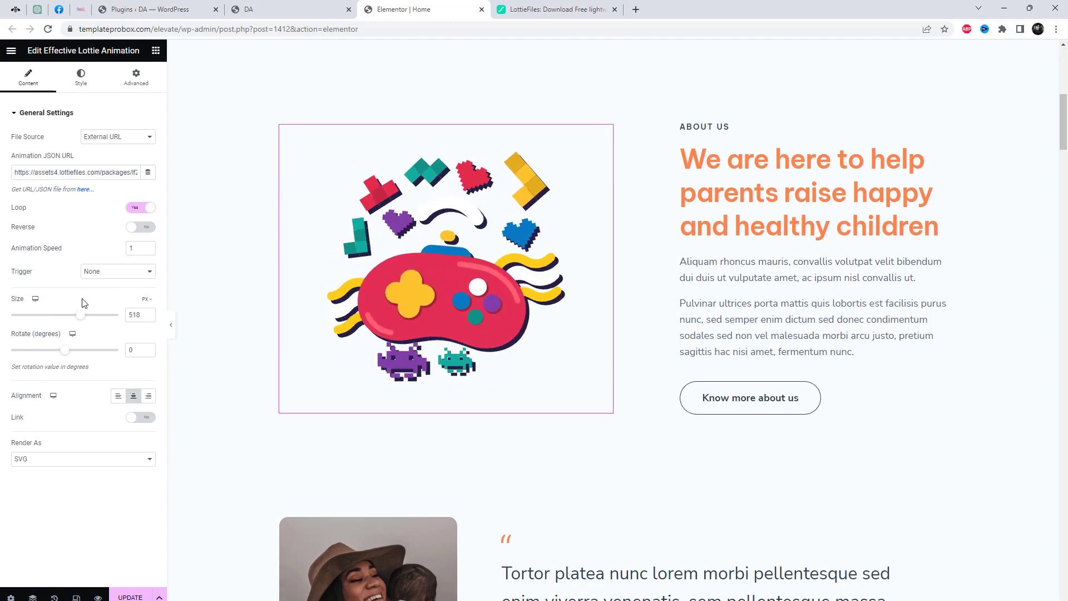
# Step: Give the game-controller Lottie's wrap a linear gradient from dusty pink to deep red at 180°
pyautogui.click(80, 77)
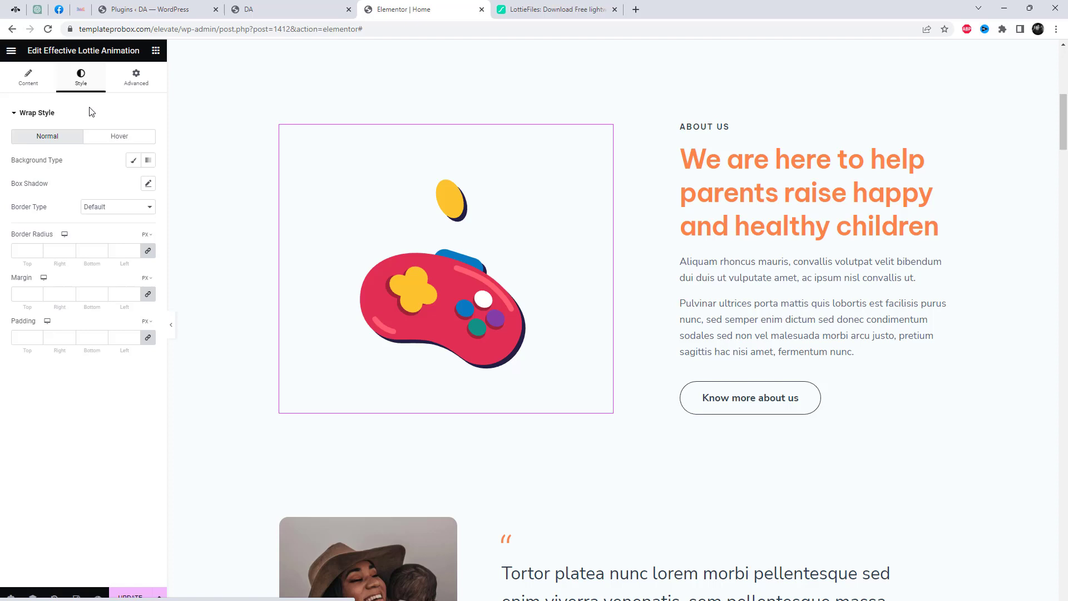
pyautogui.click(133, 163)
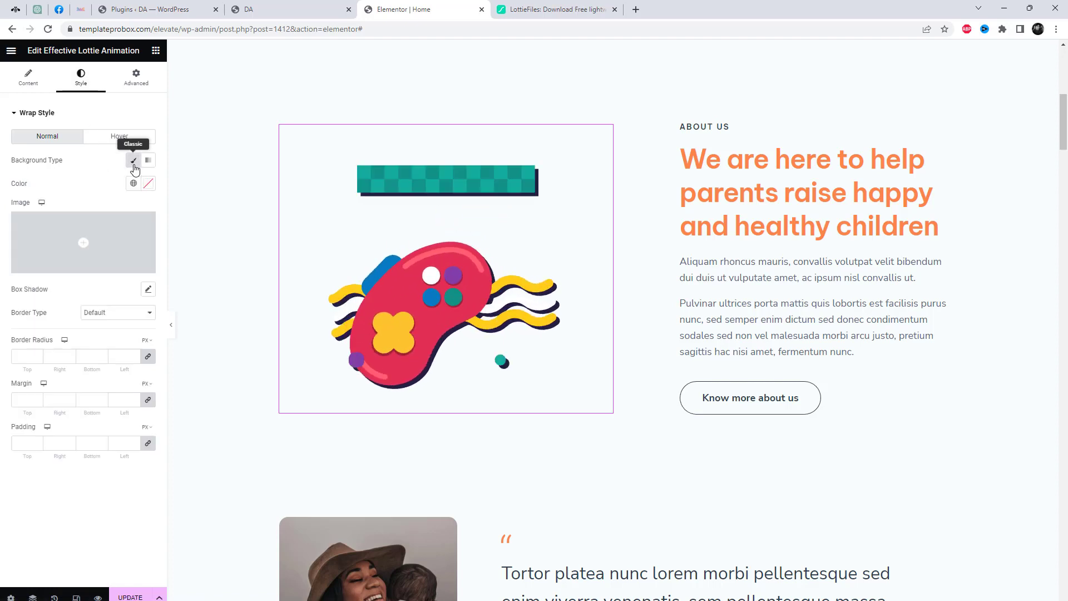
pyautogui.click(149, 162)
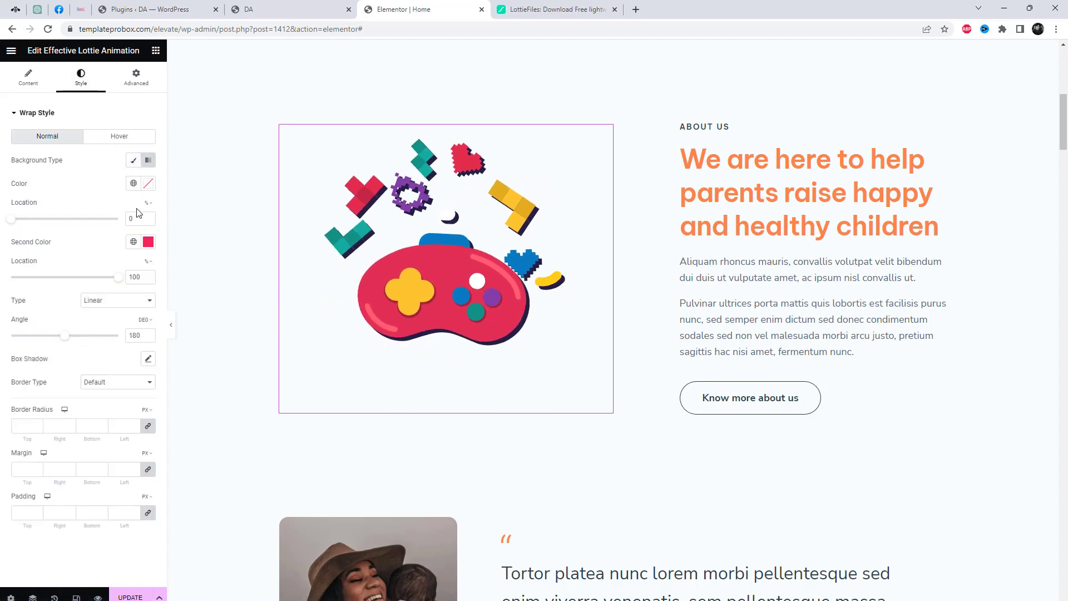
pyautogui.click(148, 183)
pyautogui.moveTo(82, 256)
pyautogui.mouseDown()
pyautogui.moveTo(79, 248)
pyautogui.moveTo(90, 269)
pyautogui.moveTo(73, 245)
pyautogui.mouseUp()
pyautogui.click(85, 174)
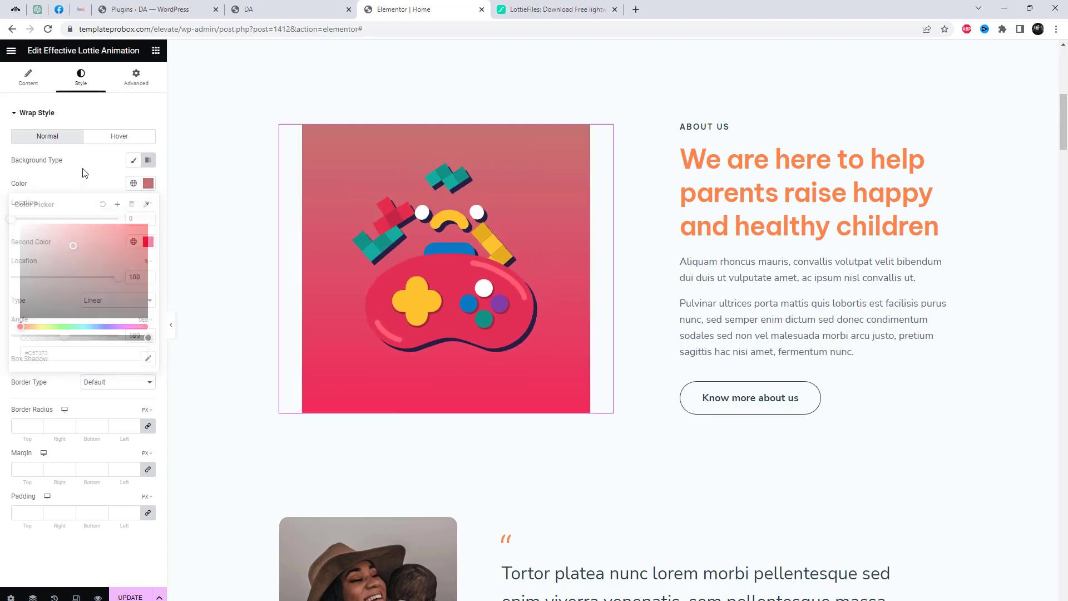
pyautogui.click(147, 241)
pyautogui.click(102, 317)
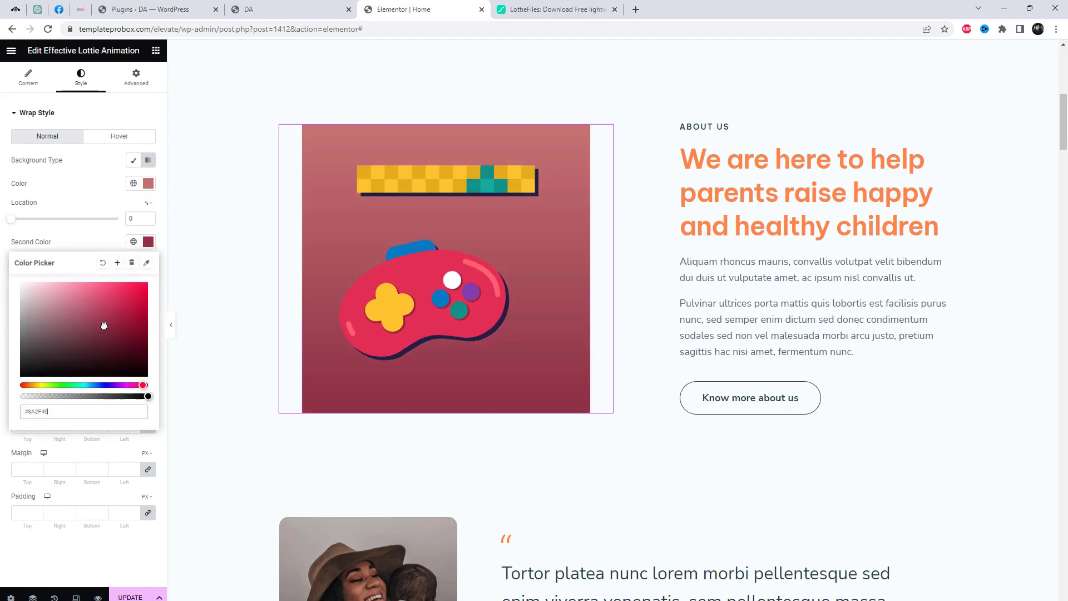
pyautogui.click(405, 254)
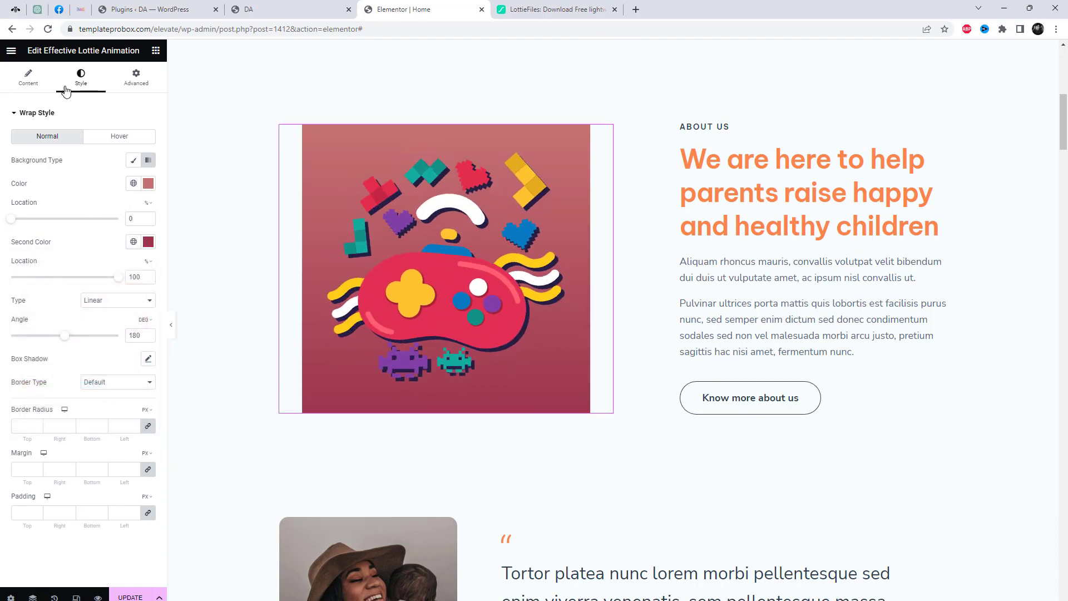
pyautogui.click(28, 77)
# Step: Set the game-controller Lottie's Trigger to Scroll and scroll the preview to test playback
pyautogui.click(129, 276)
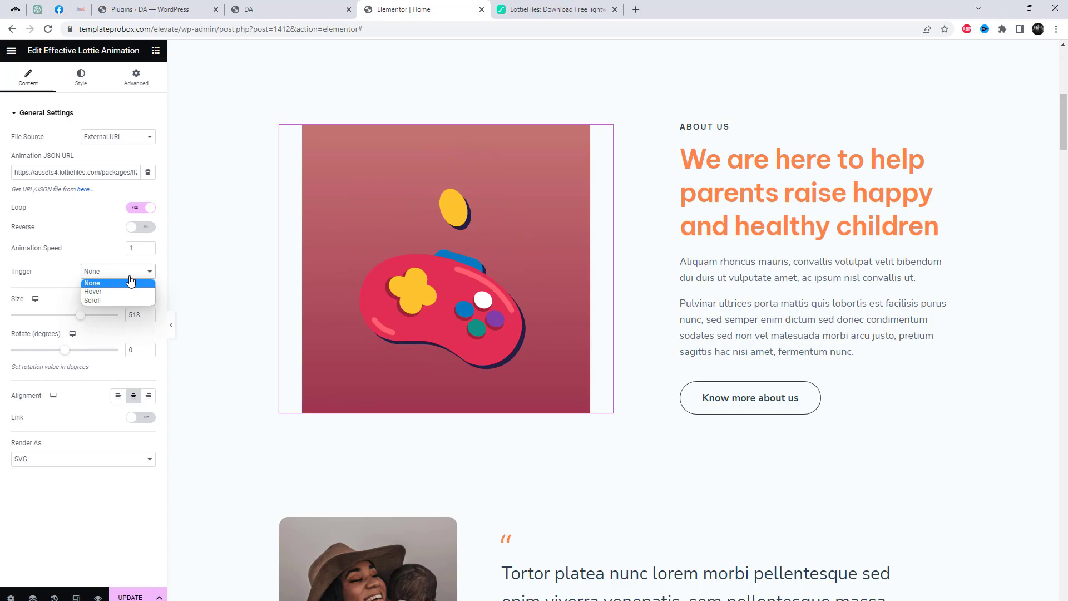
pyautogui.click(118, 299)
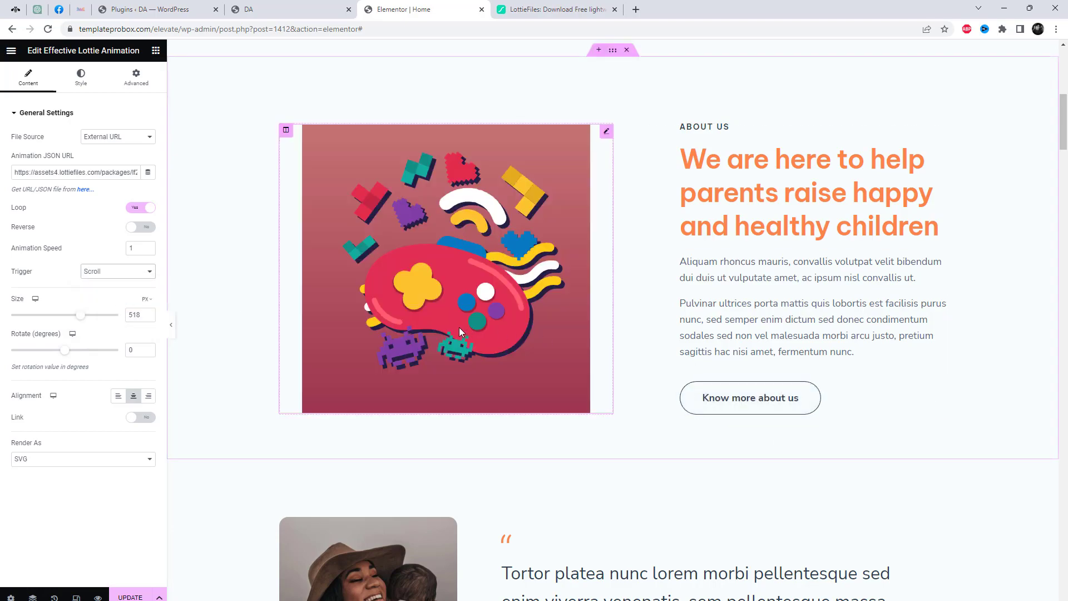
pyautogui.scroll(-3, 455, 337)
pyautogui.scroll(5, 455, 337)
pyautogui.scroll(-5, 455, 337)
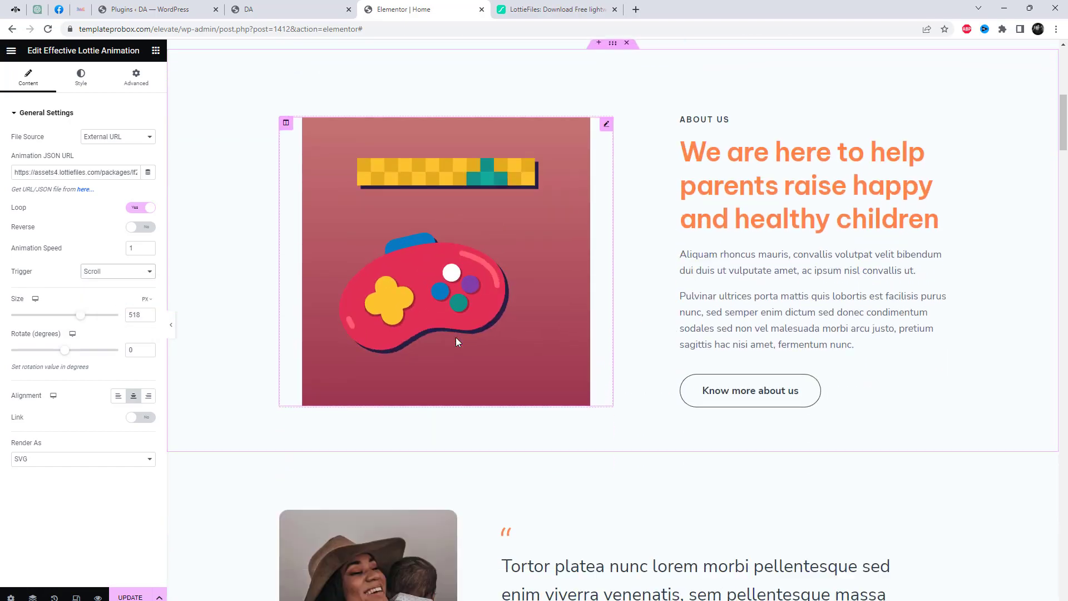
pyautogui.scroll(8, 456, 337)
pyautogui.scroll(-5, 458, 341)
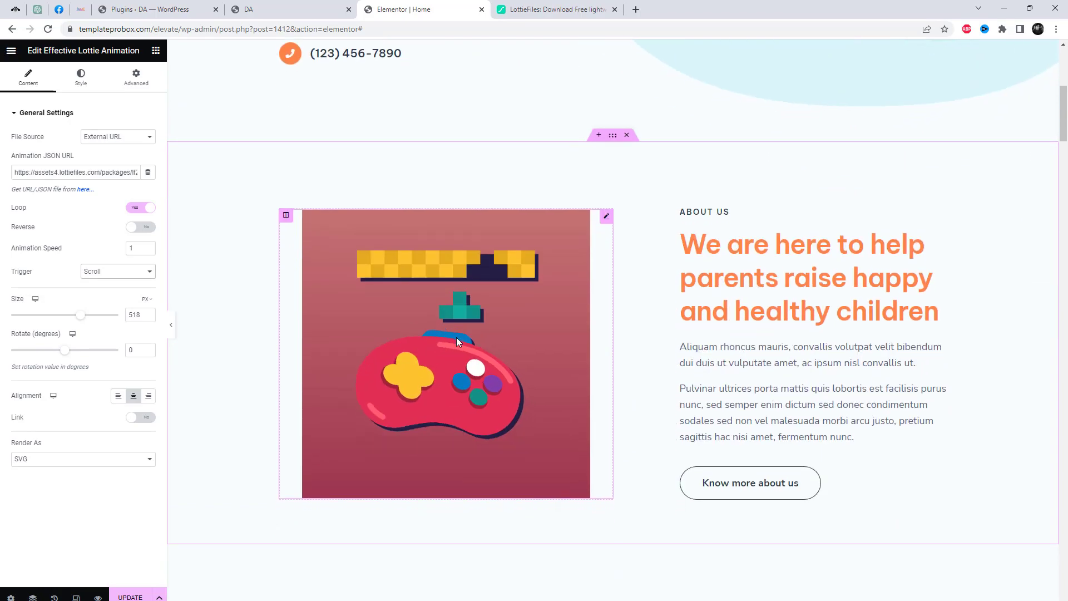
pyautogui.scroll(3, 458, 341)
pyautogui.scroll(-4, 456, 337)
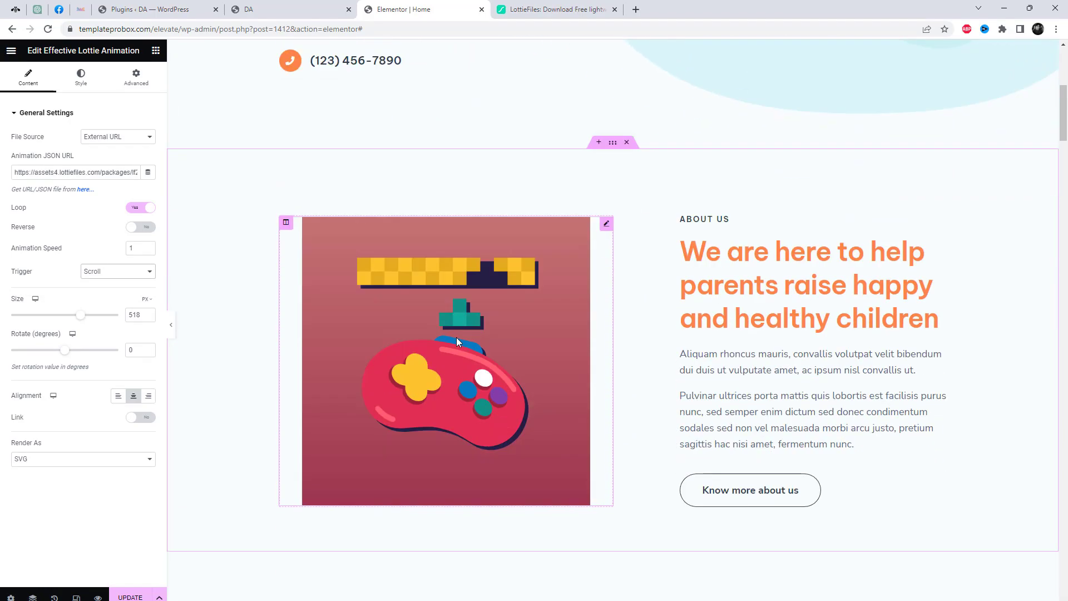
pyautogui.scroll(5, 456, 338)
pyautogui.scroll(-2, 456, 342)
pyautogui.scroll(-3, 462, 339)
pyautogui.scroll(3, 462, 341)
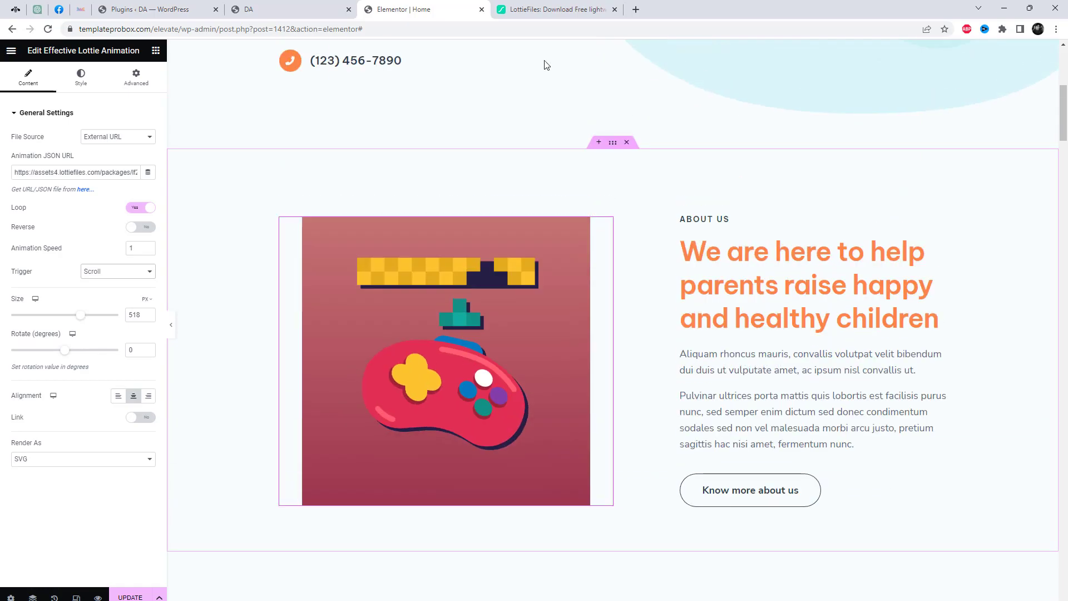
# Step: On LottieFiles, close the games animation preview and open the kids-studying animation in the editor
pyautogui.click(537, 7)
pyautogui.click(1037, 69)
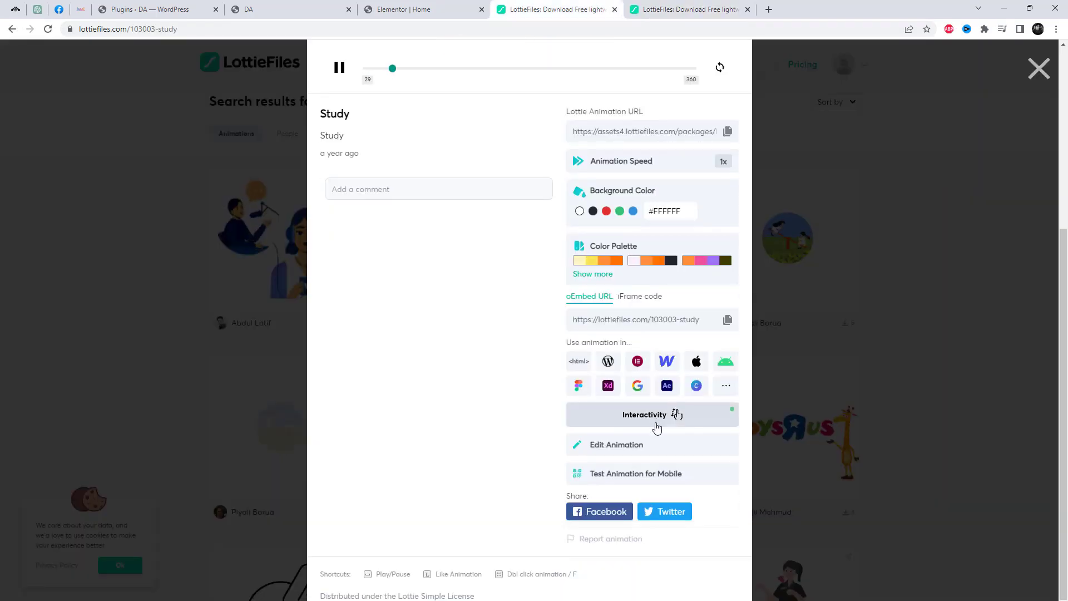
pyautogui.click(639, 445)
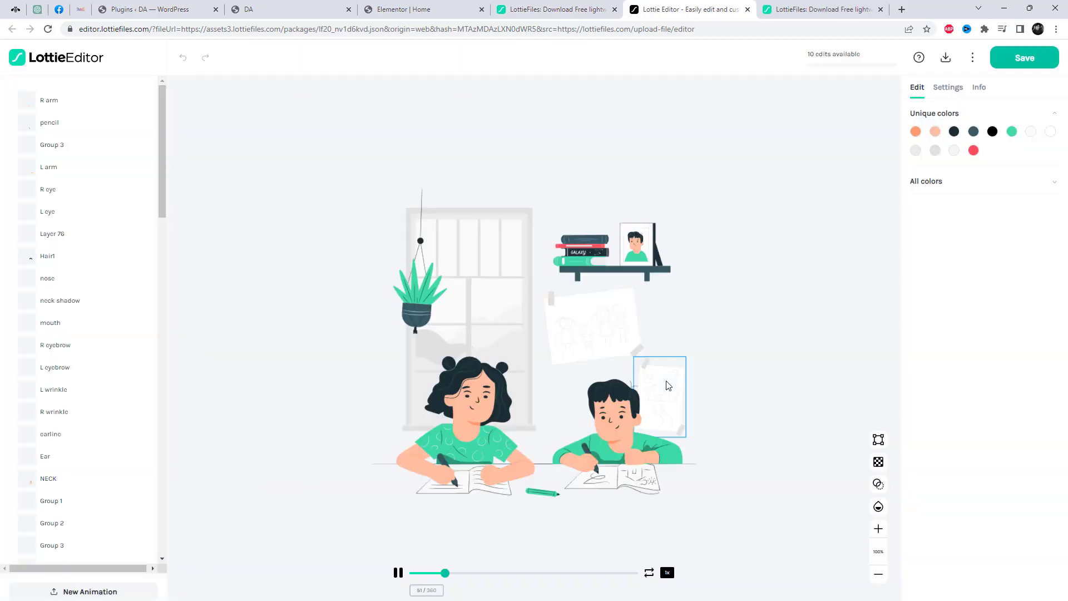
# Step: Recolour the animation's dark shade to blue-grey and inspect the pencil and Group 3 layers
pyautogui.click(954, 132)
pyautogui.moveTo(942, 195)
pyautogui.mouseDown()
pyautogui.moveTo(962, 172)
pyautogui.moveTo(951, 208)
pyautogui.mouseUp()
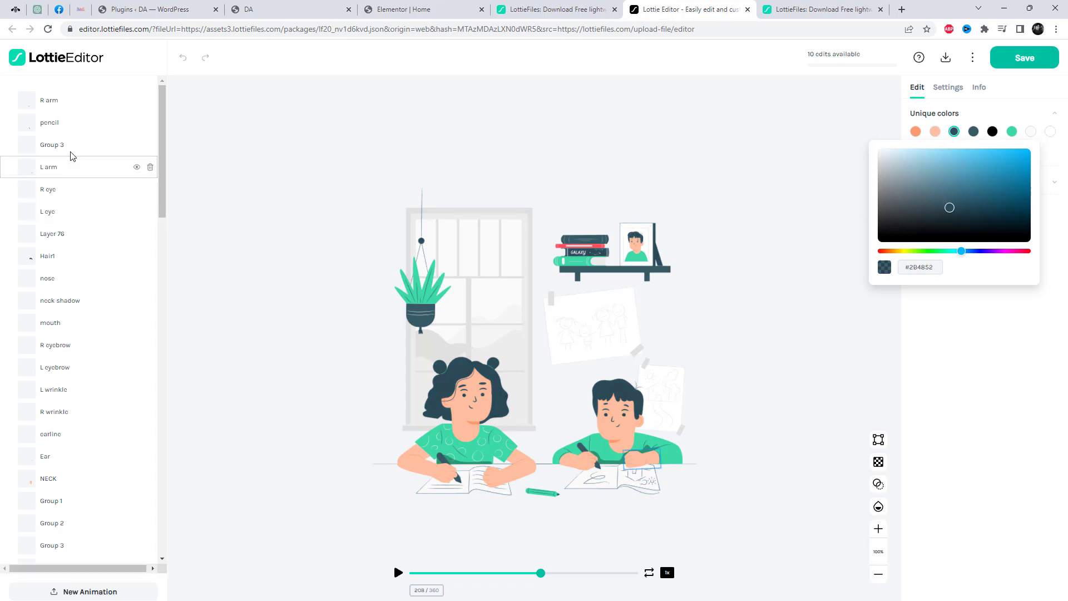
pyautogui.click(63, 132)
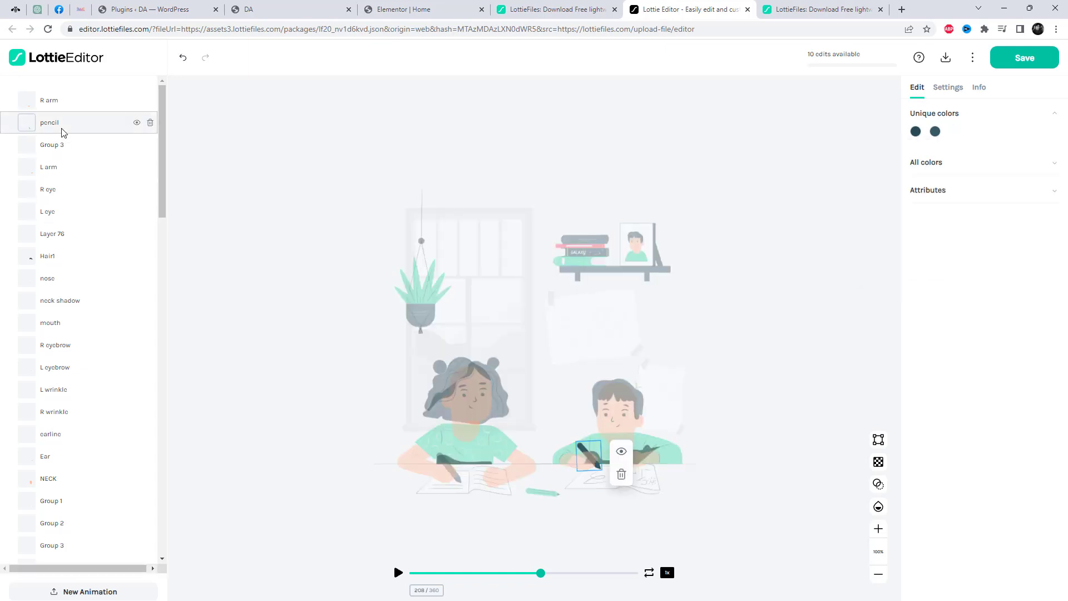
pyautogui.click(63, 147)
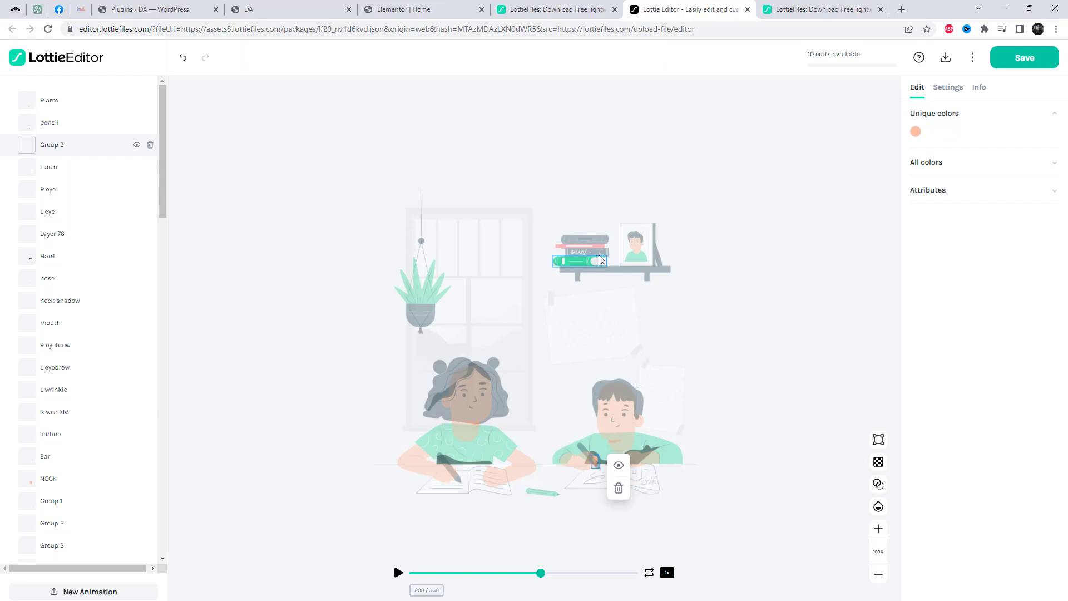
pyautogui.scroll(-5, 75, 436)
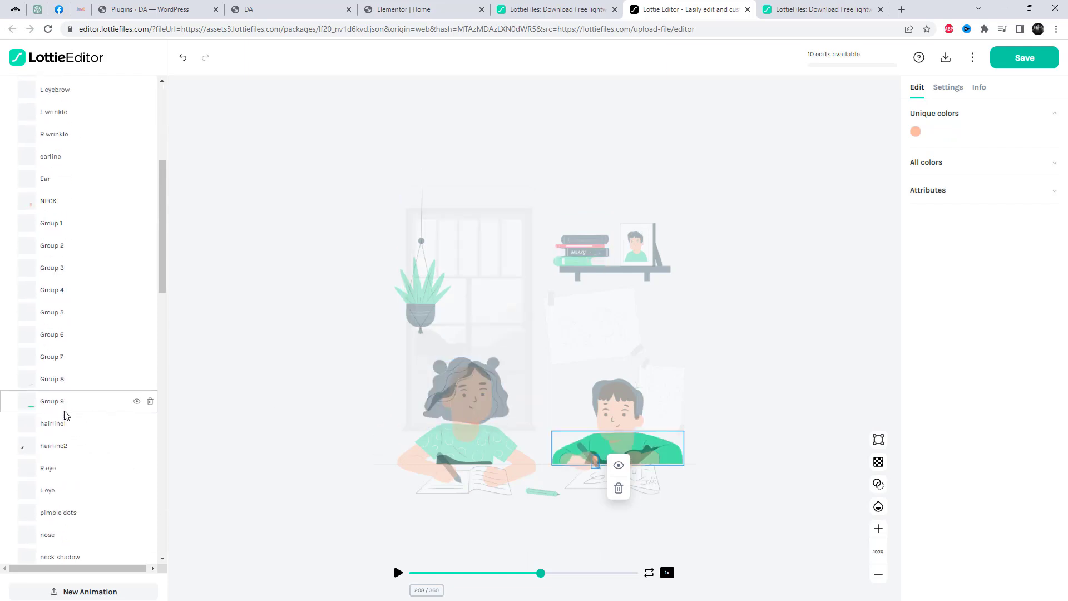
pyautogui.click(915, 132)
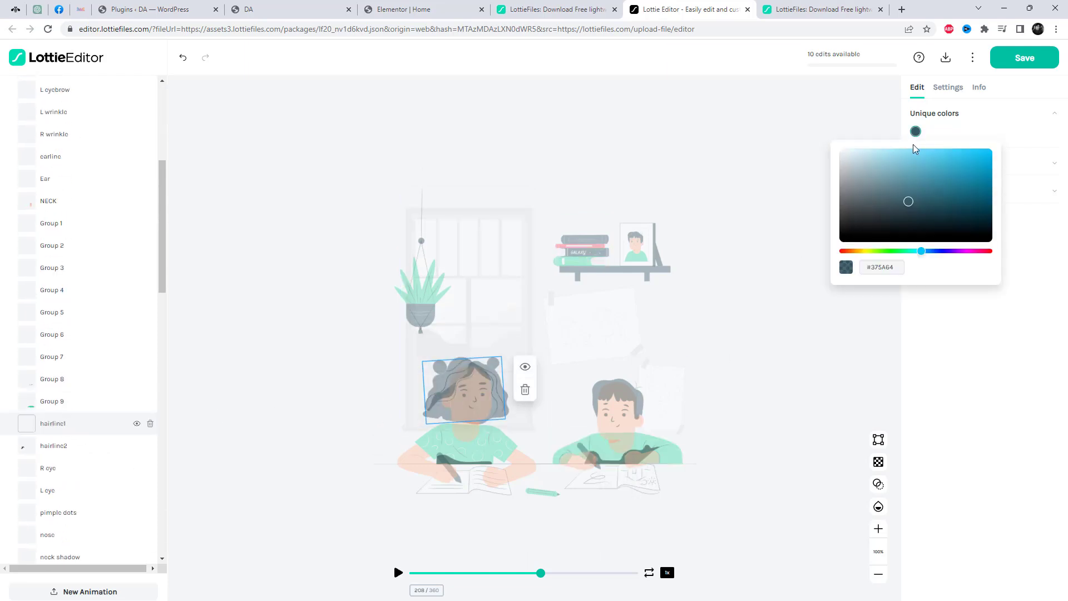
pyautogui.click(827, 200)
pyautogui.moveTo(164, 210); pyautogui.dragTo(162, 123)
# Step: Check the R arm layer and the Settings and Info details, then return to Elementor
pyautogui.click(66, 99)
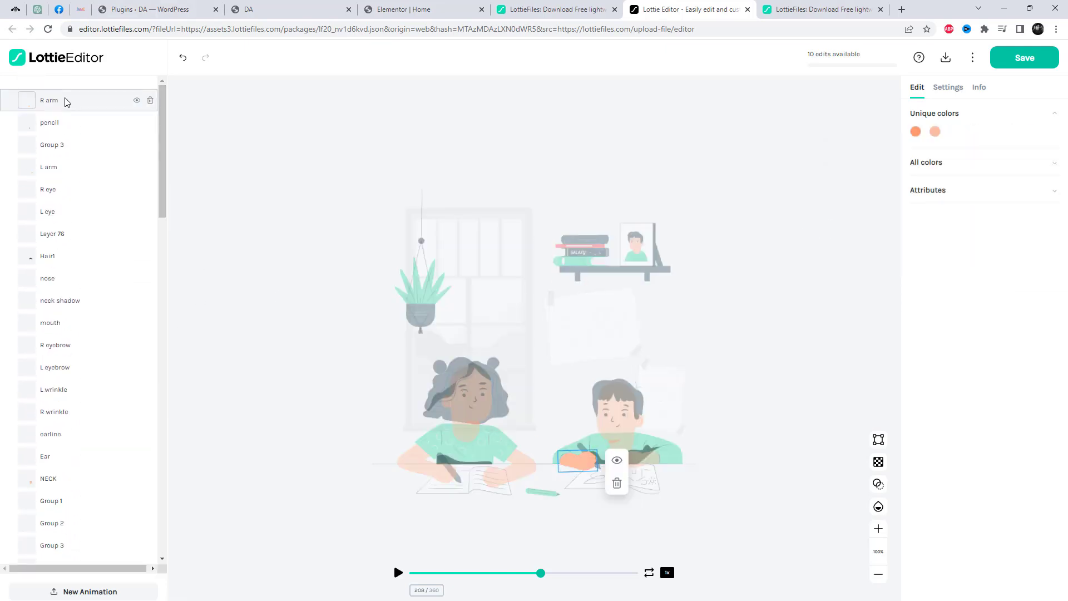
pyautogui.click(948, 89)
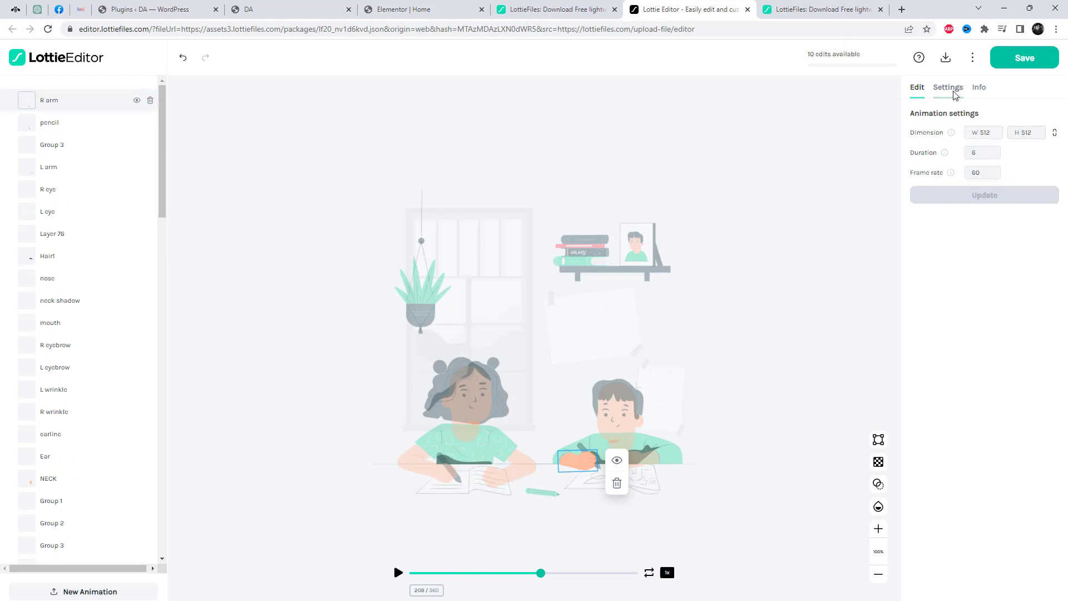
pyautogui.click(980, 90)
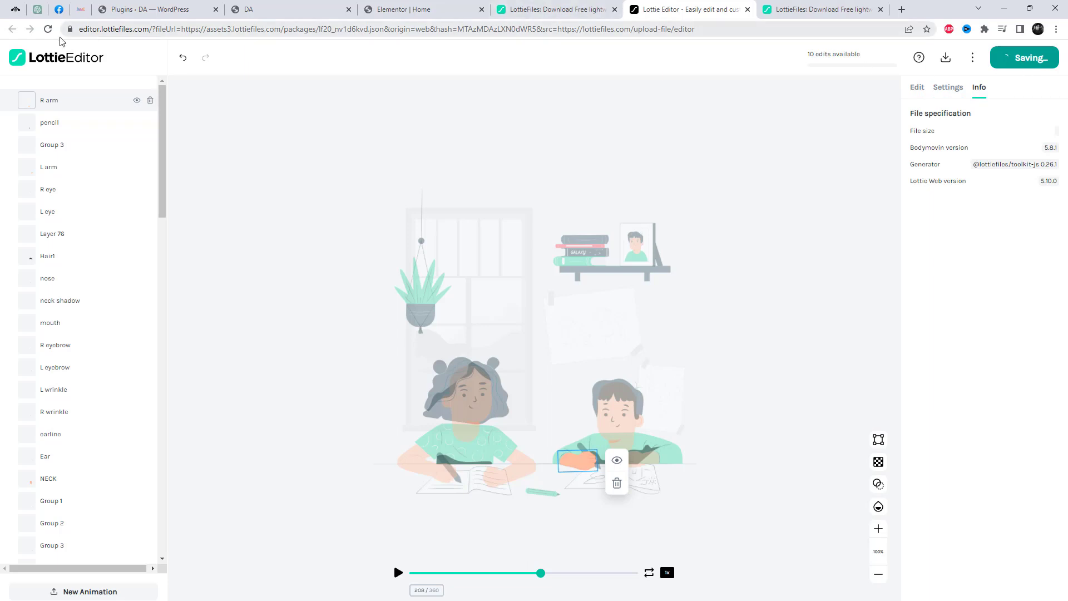
pyautogui.click(599, 7)
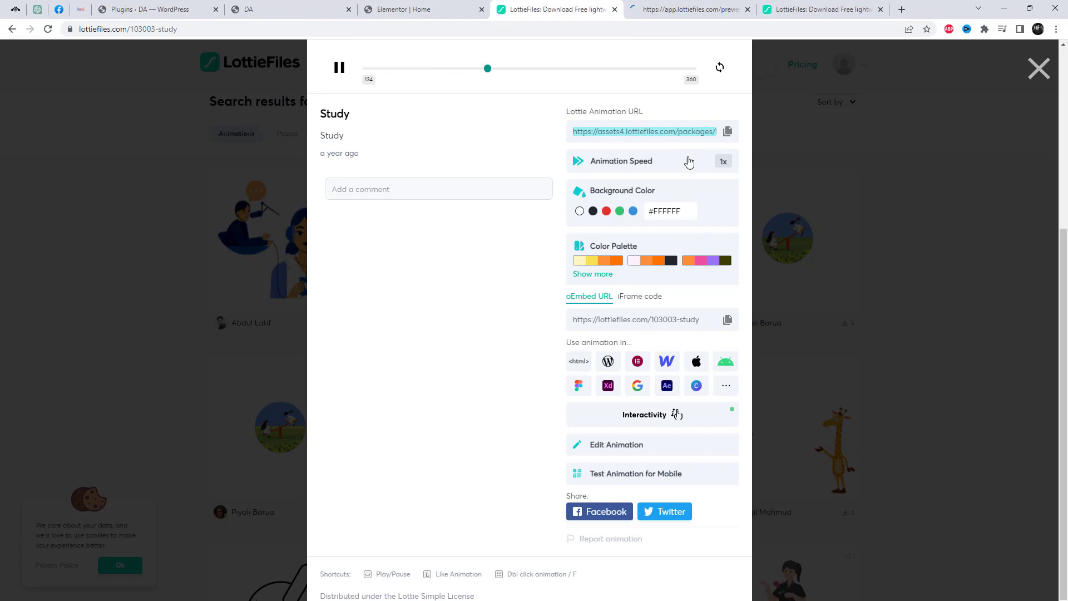
pyautogui.click(423, 9)
pyautogui.scroll(-6, 342, 347)
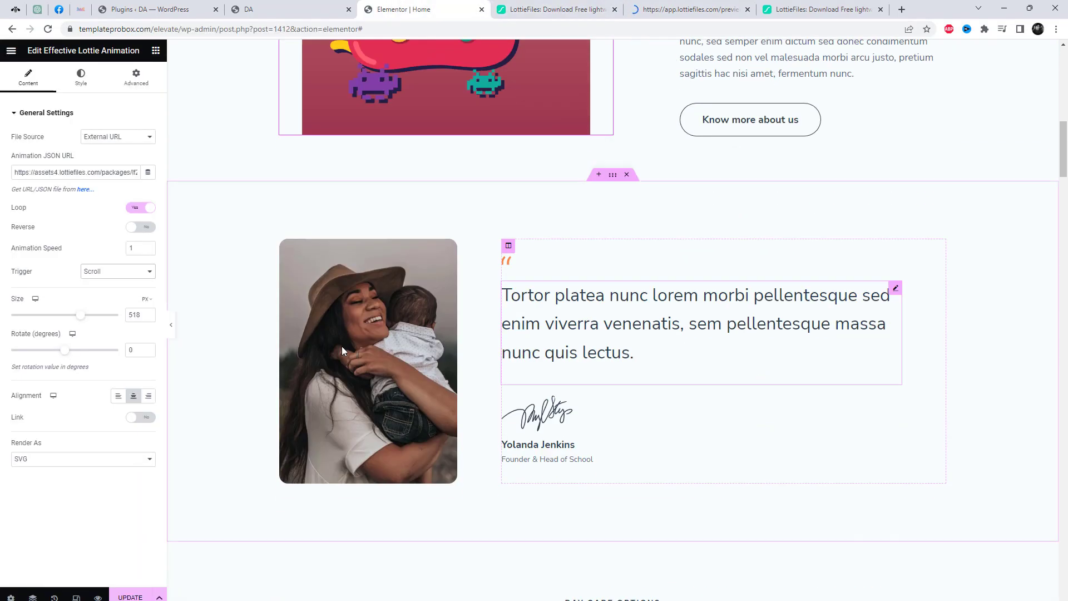
# Step: Replace the testimonial photo with an Effective Lottie Animation widget sized to 427
pyautogui.click(391, 346)
pyautogui.press('Delete')
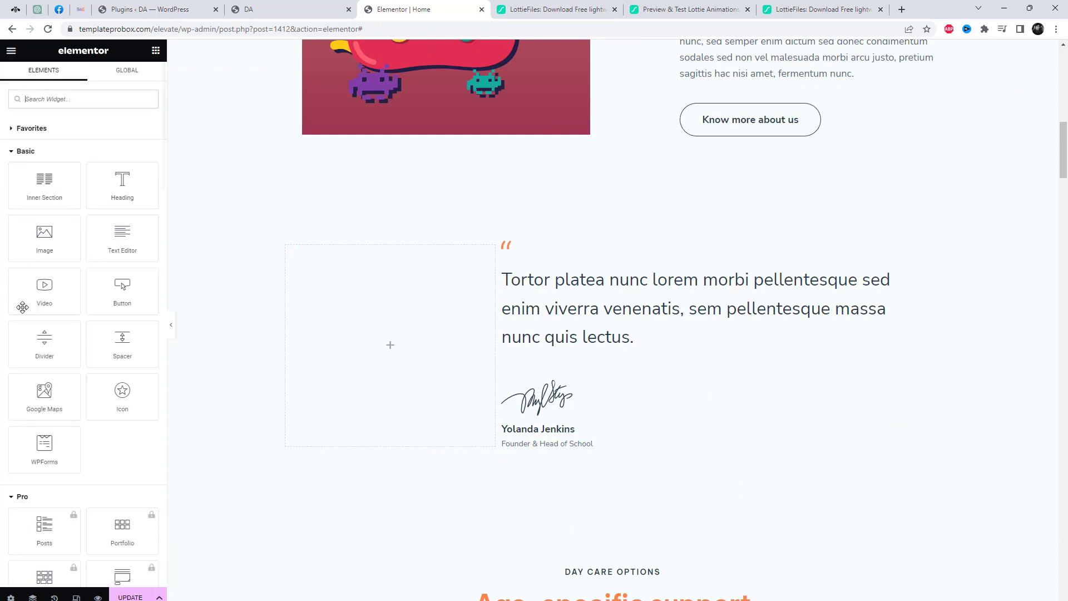
pyautogui.scroll(-20, 22, 307)
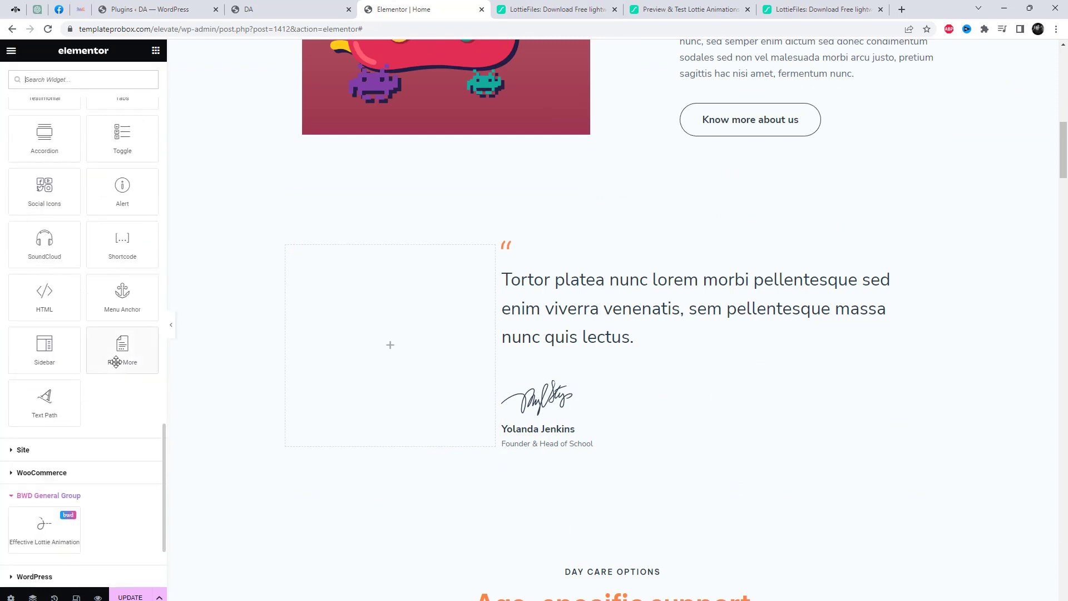
pyautogui.scroll(-2, 115, 362)
pyautogui.moveTo(390, 340); pyautogui.dragTo(390, 342)
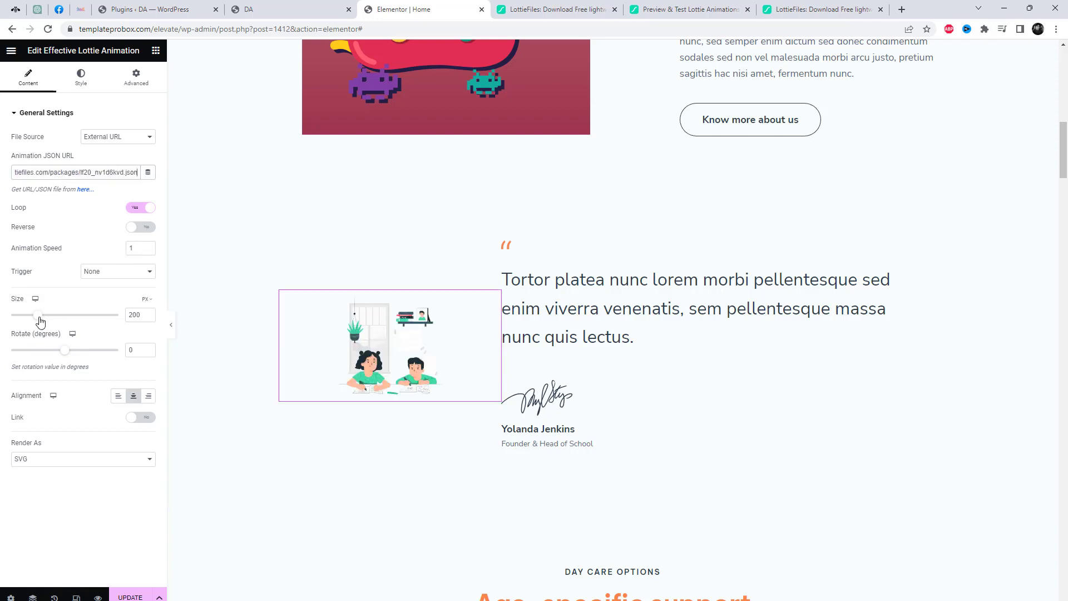
pyautogui.moveTo(42, 321); pyautogui.dragTo(71, 323)
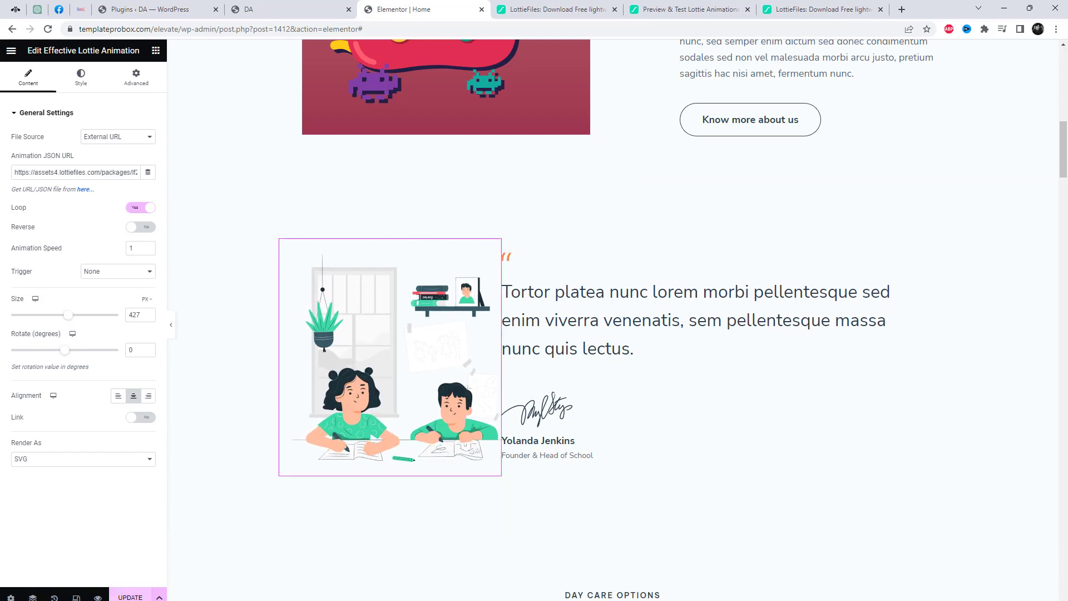
# Step: Reload the live Kidie homepage and scroll down to the testimonial's kids-studying animation
pyautogui.click(303, 7)
pyautogui.rightClick(451, 183)
pyautogui.click(492, 223)
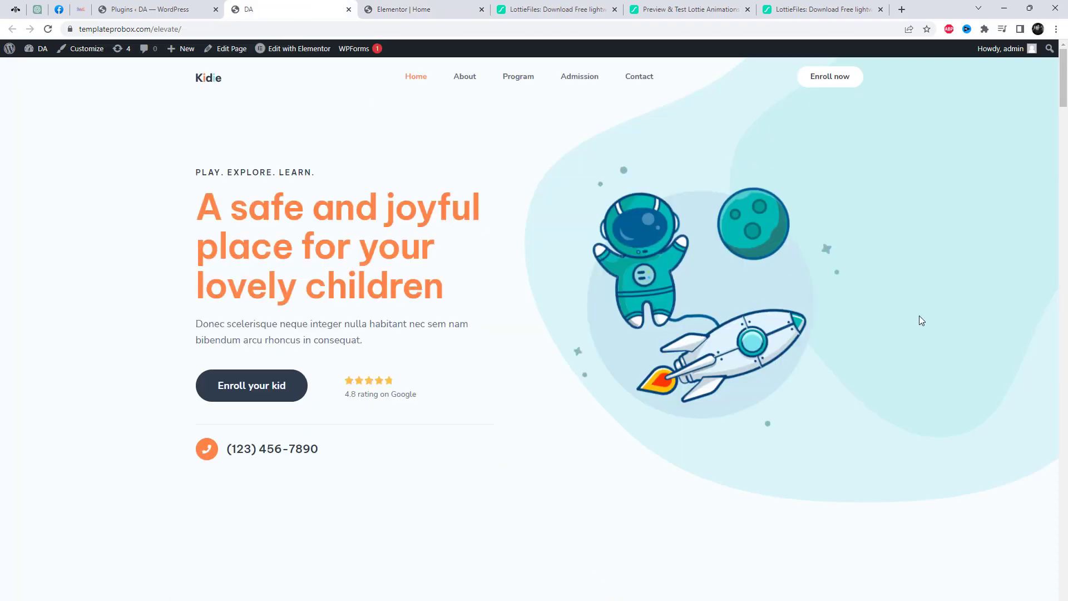
pyautogui.scroll(-6, 767, 291)
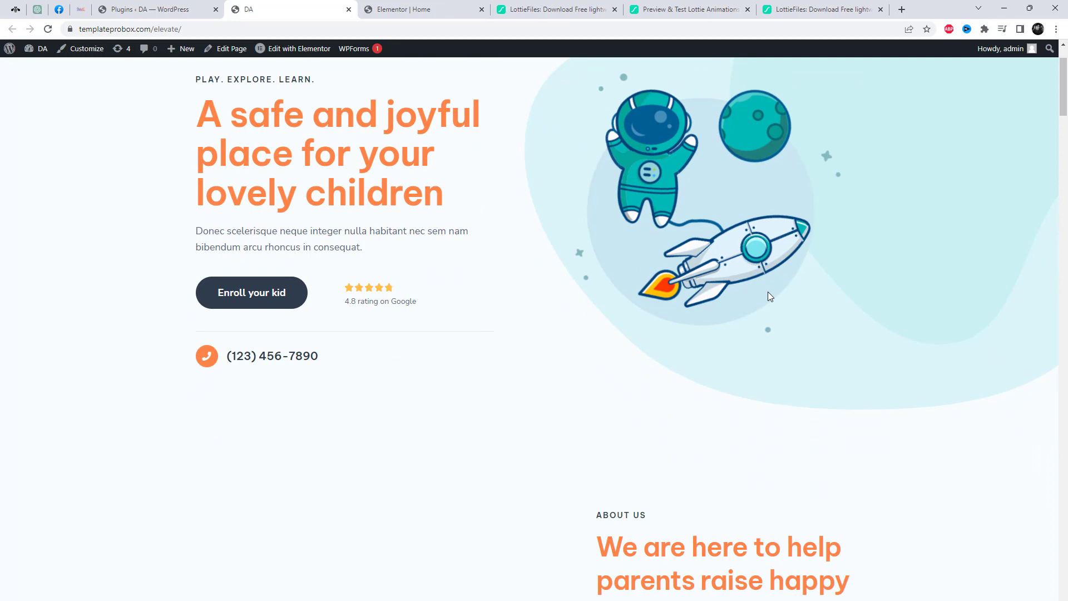
pyautogui.scroll(-8, 564, 351)
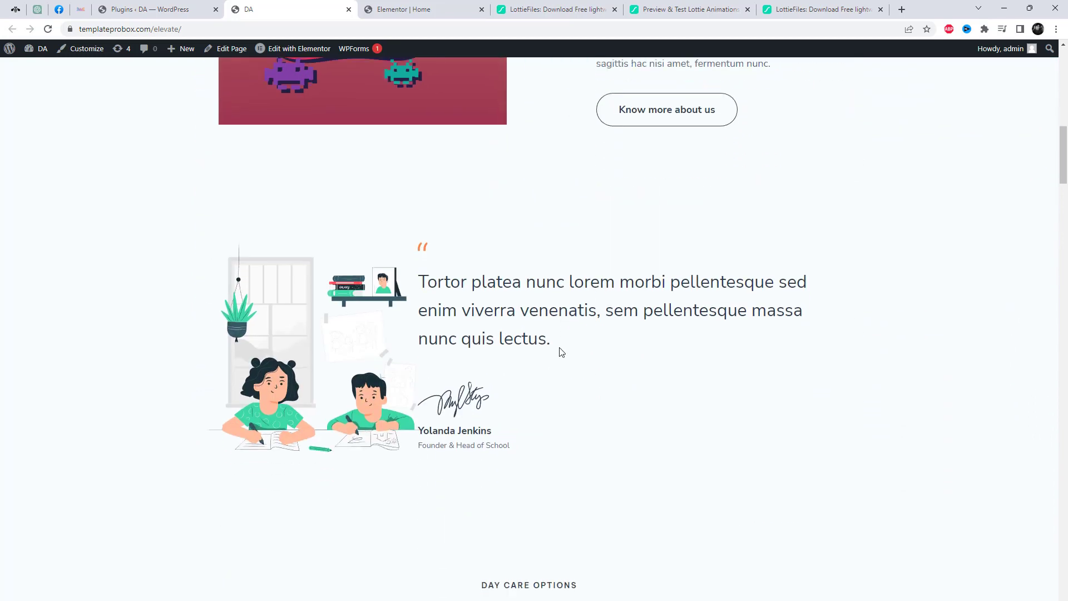